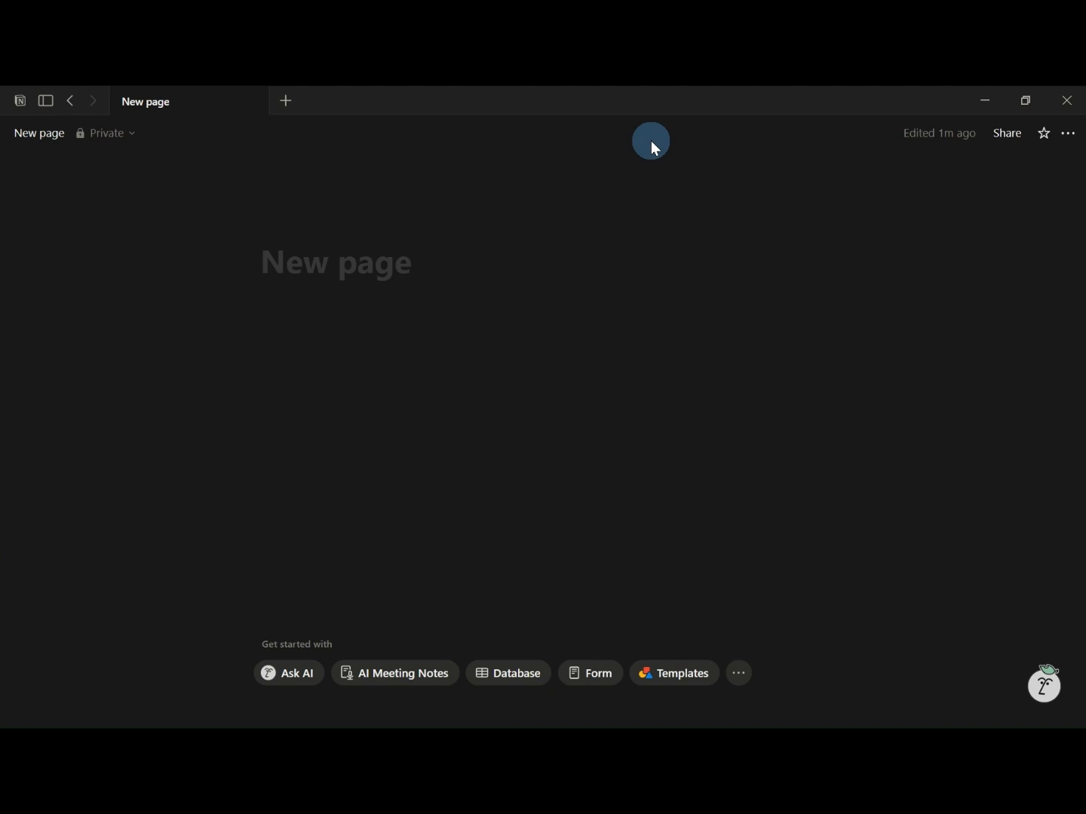
Title the new page "Notion Beginner System".
click(362, 264)
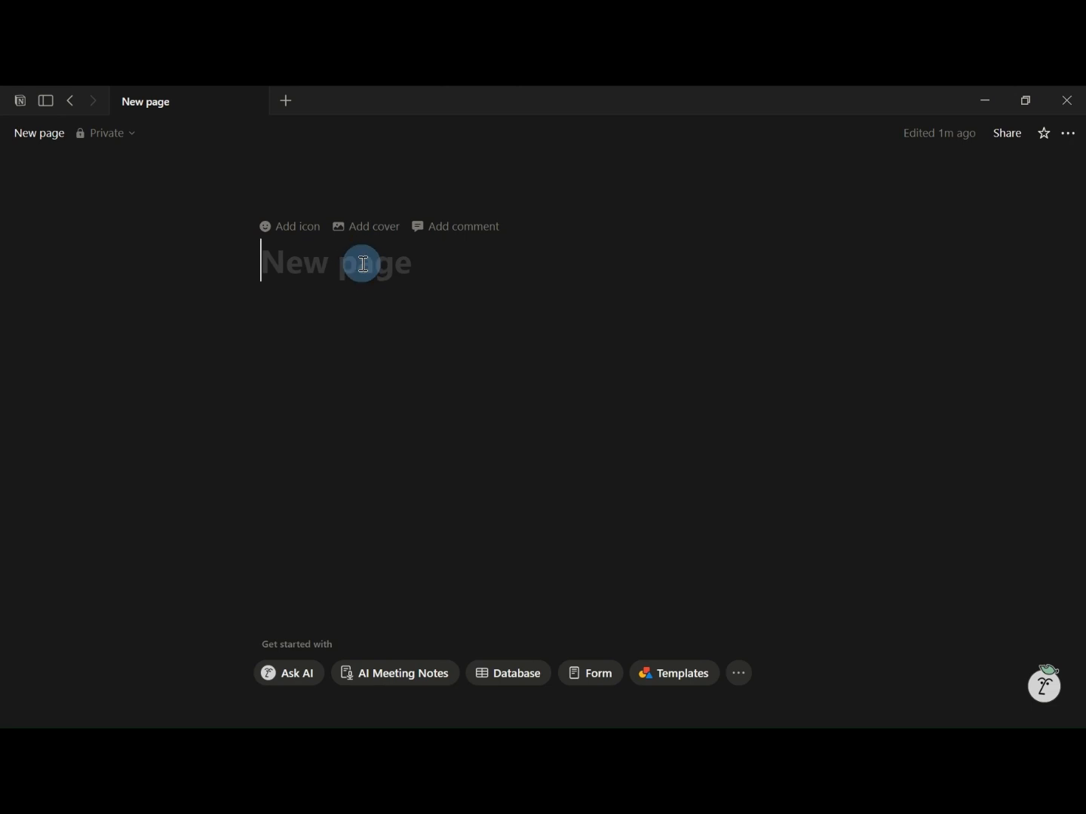
text(N)
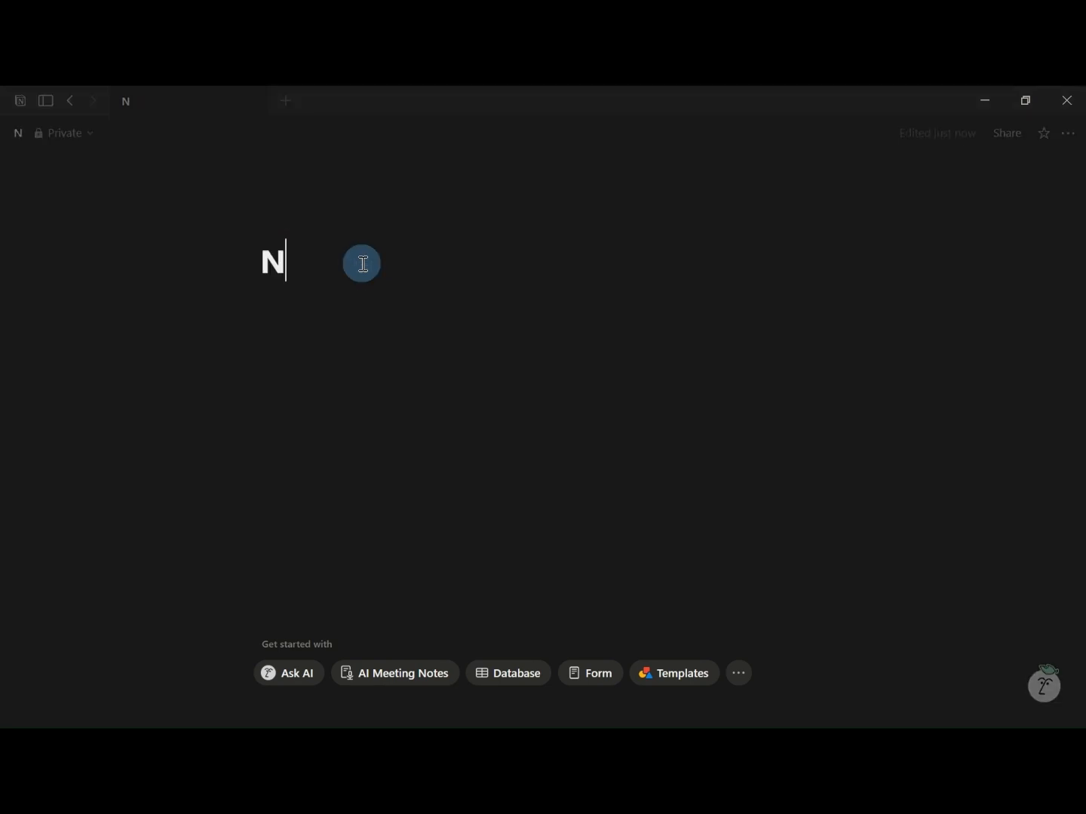
text(otion Beg)
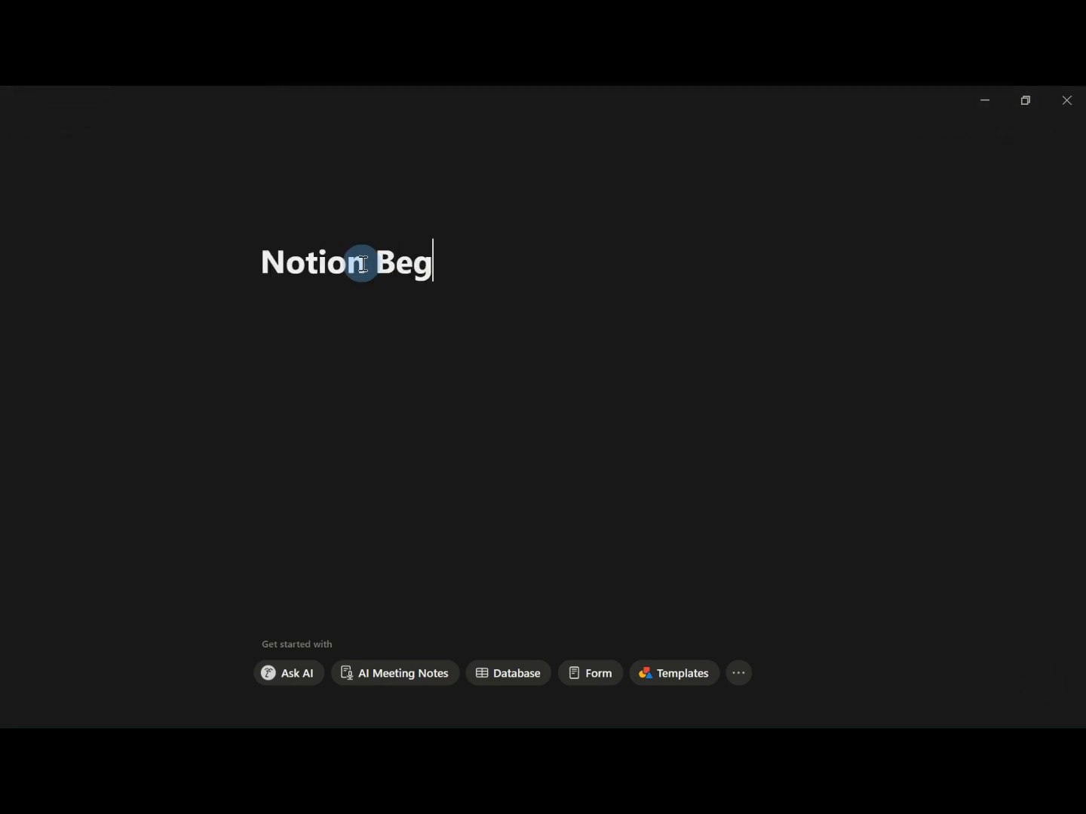
text(inner System)
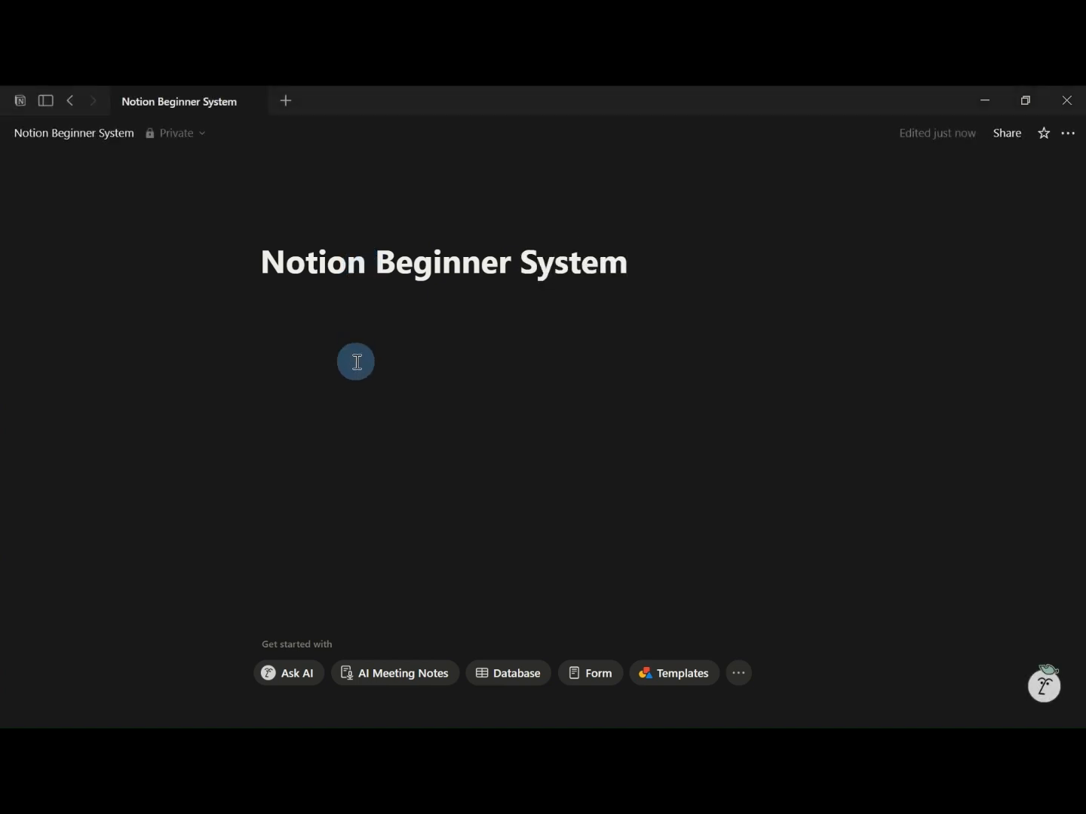
Insert an empty full-page database in the page body, dismiss the data source suggestions, and title it "Task Manager".
click(315, 316)
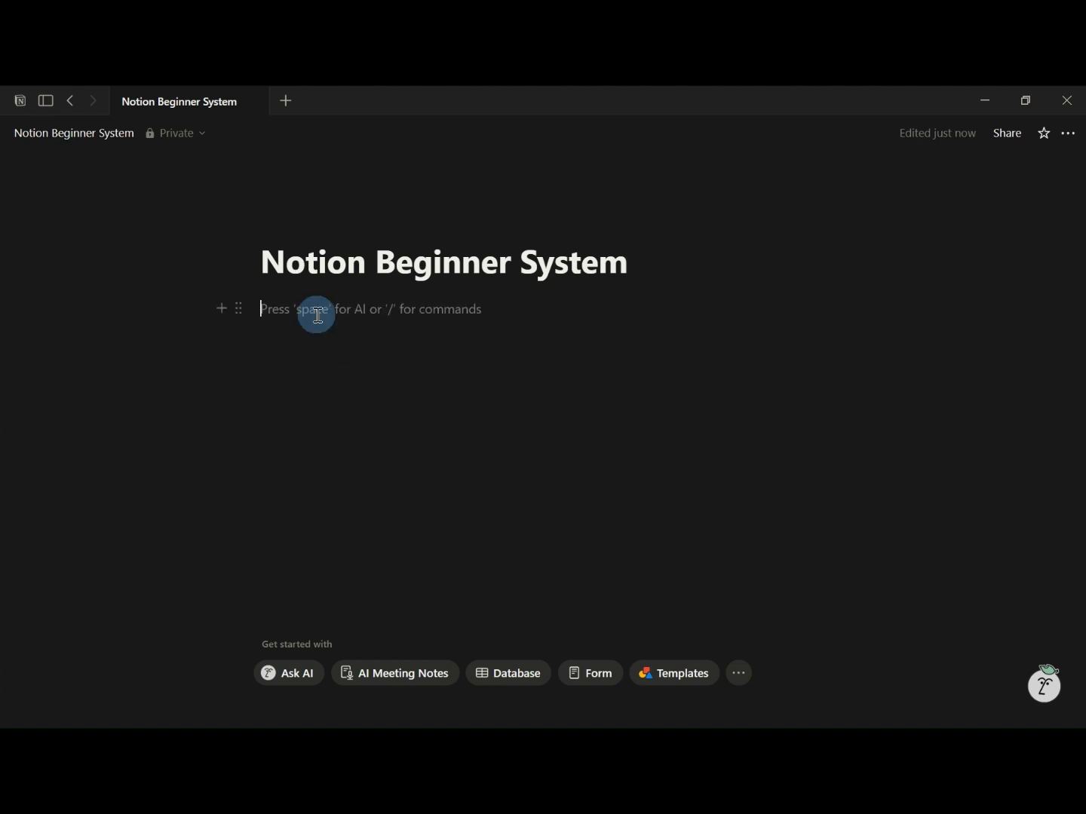
text(/full)
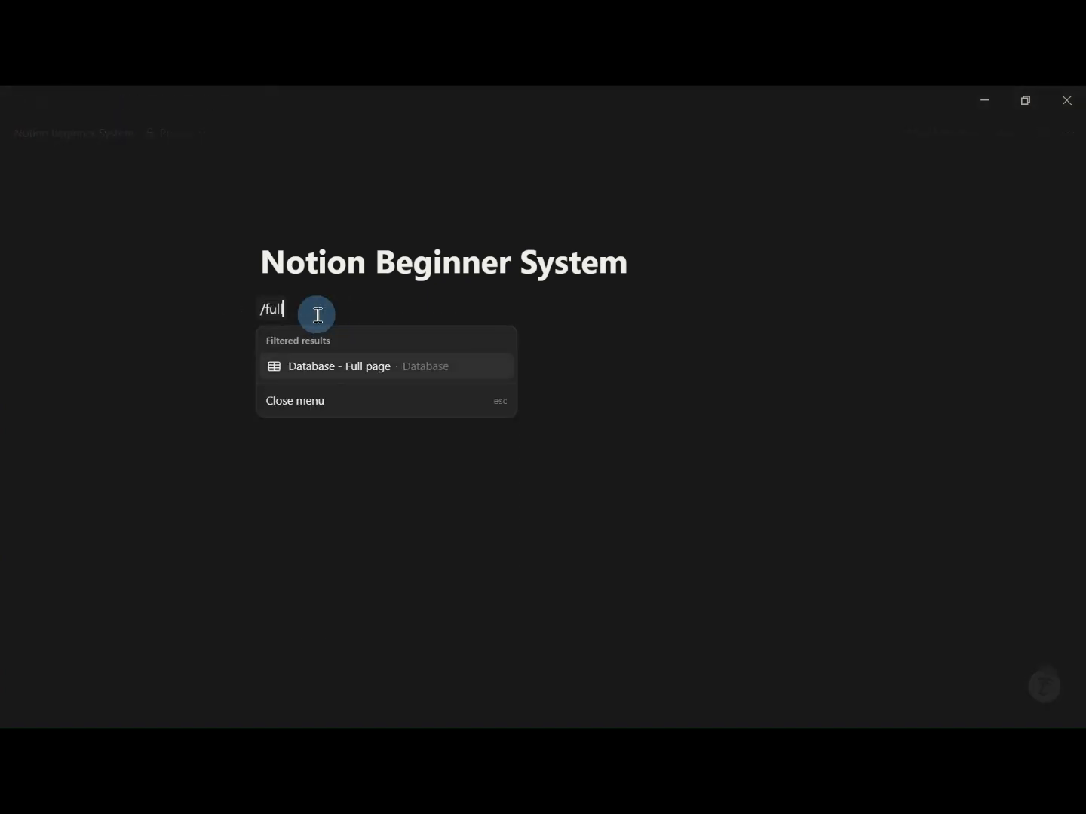
text( page)
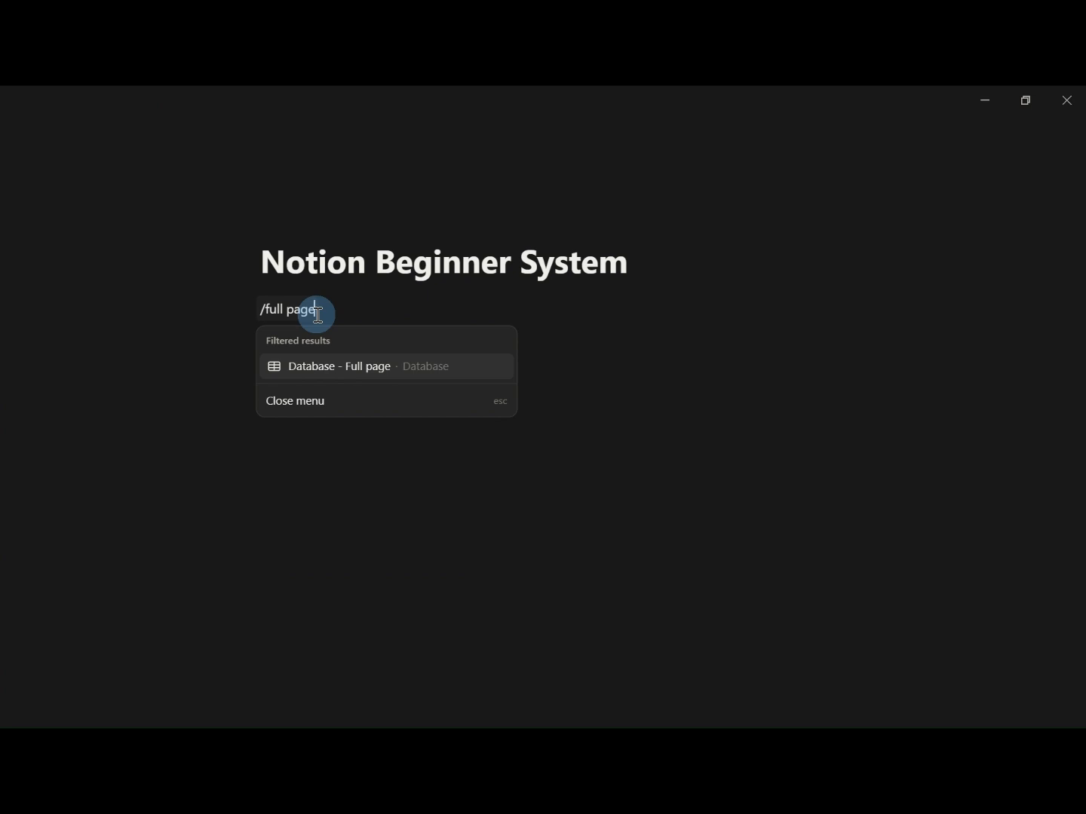
click(478, 375)
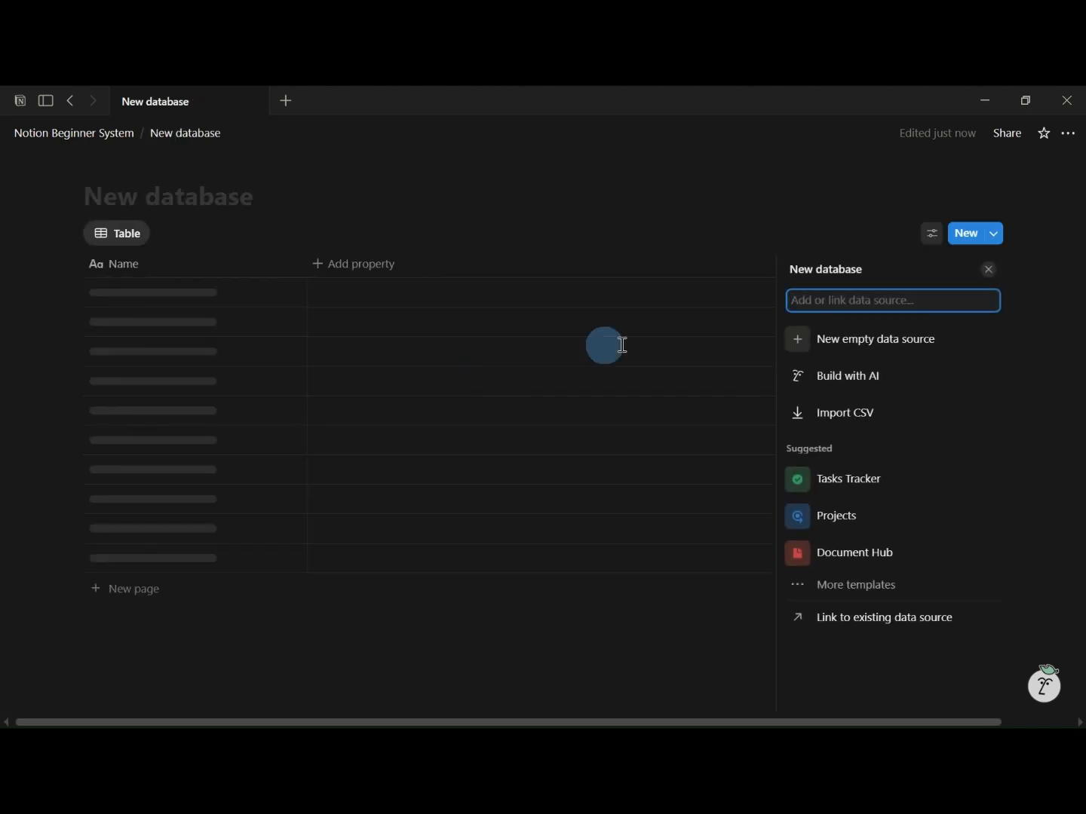
click(987, 270)
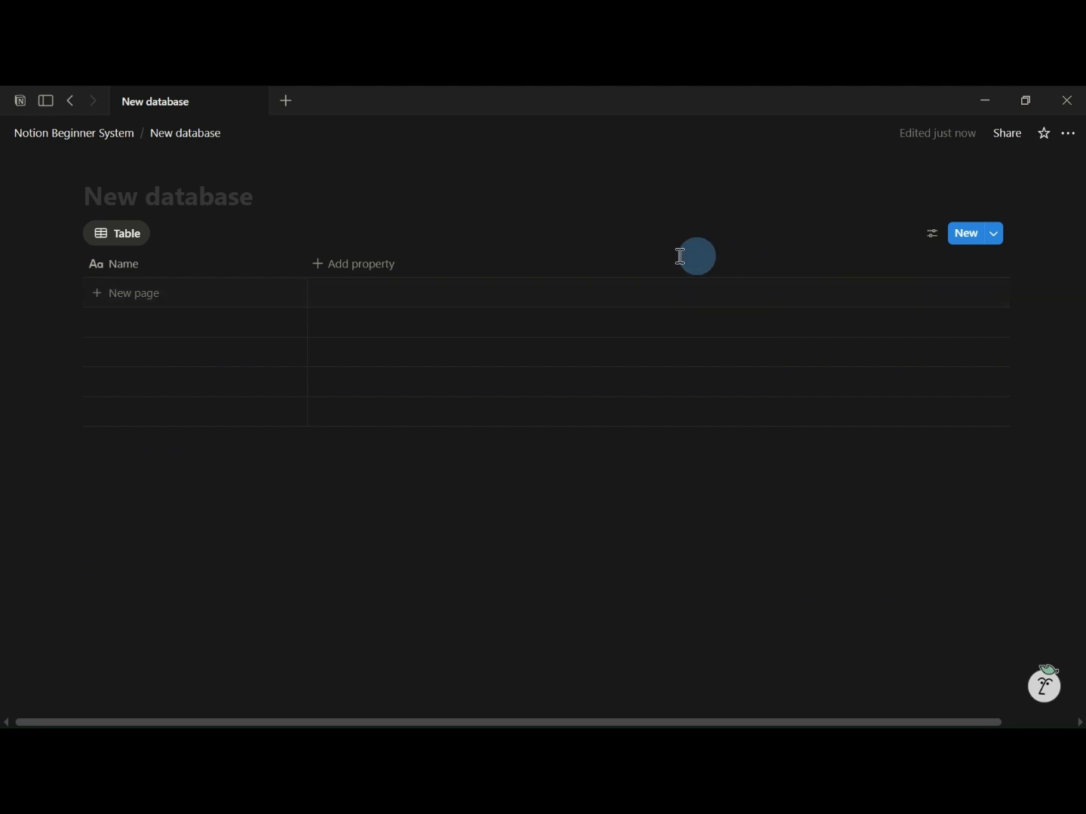
click(246, 200)
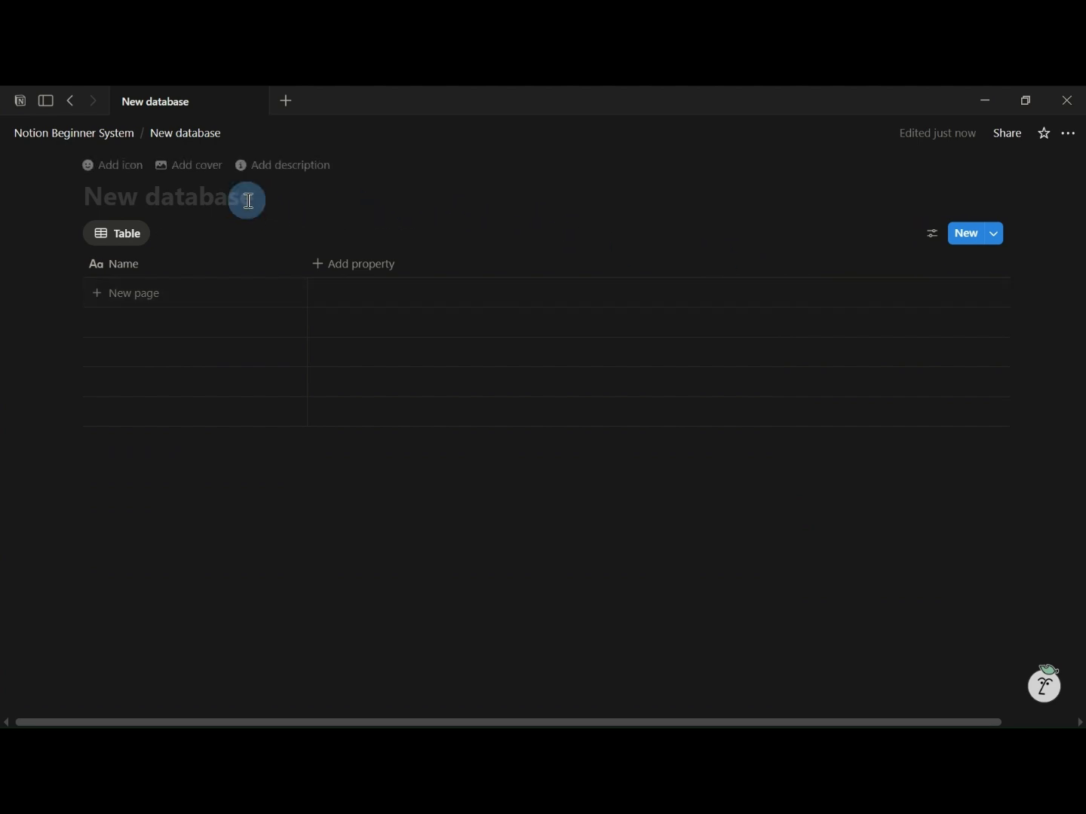
text(Task Manager)
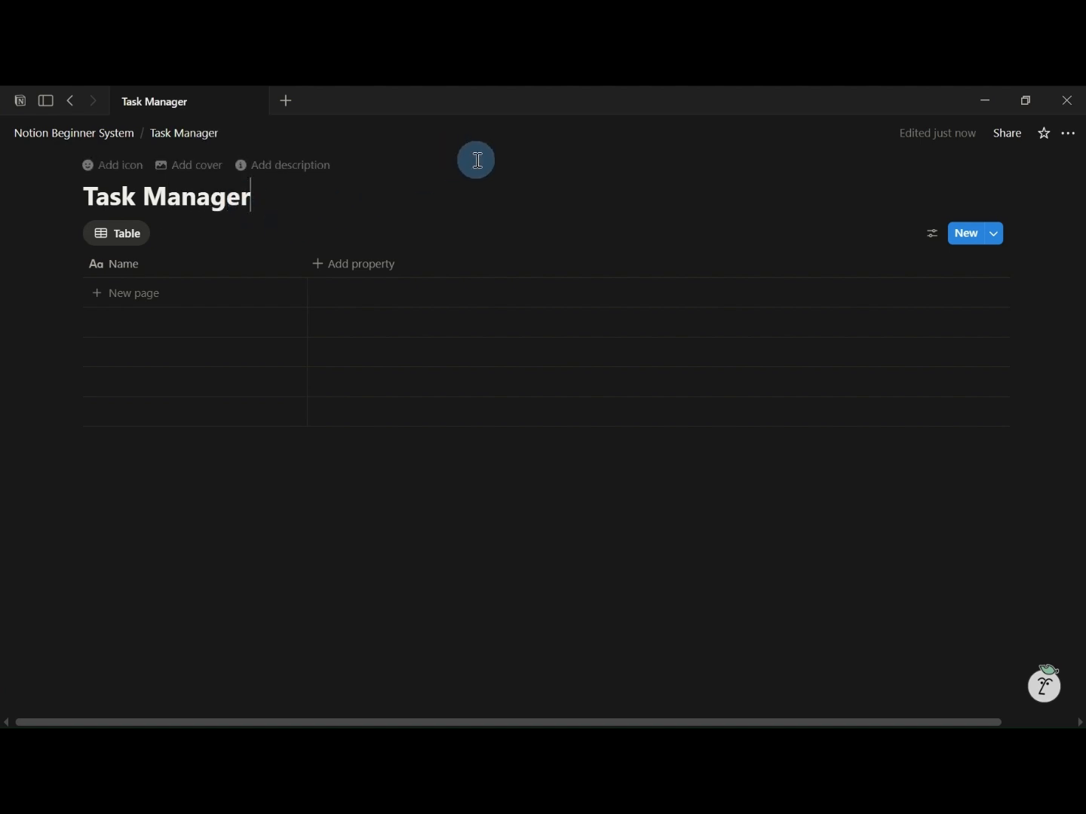
Rename the database's Name property to "Task Name".
click(130, 271)
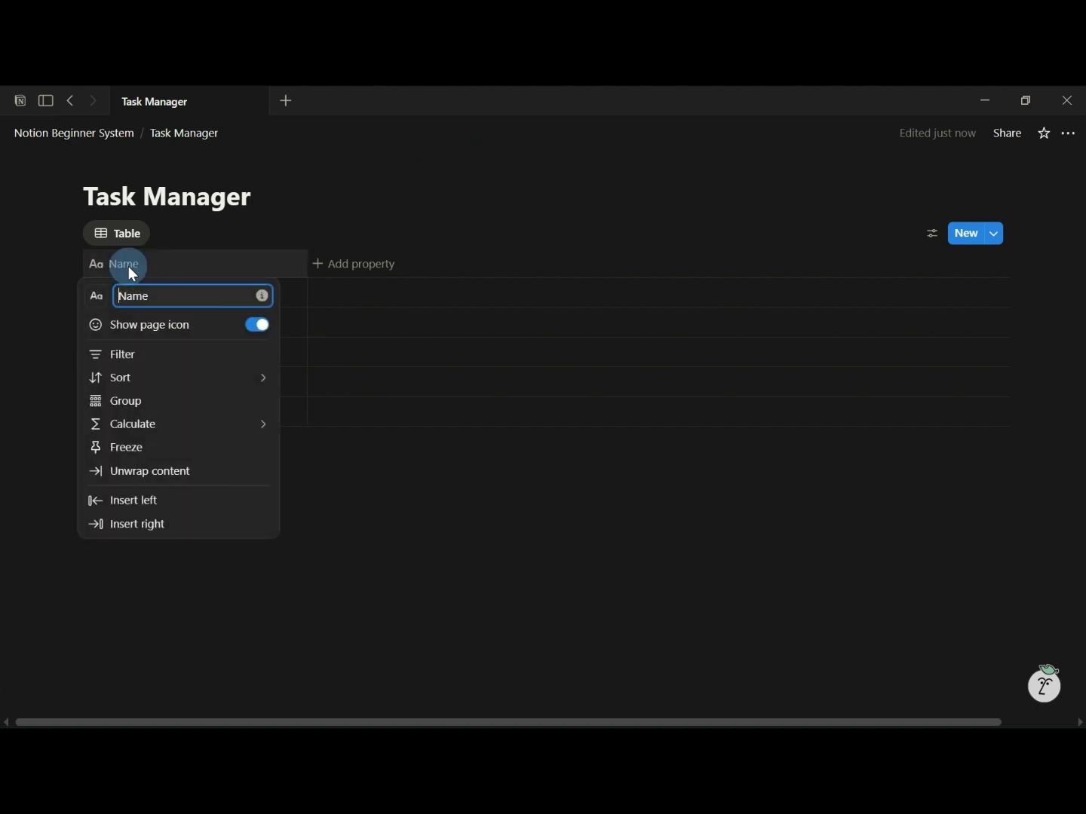
text(Task)
click(93, 296)
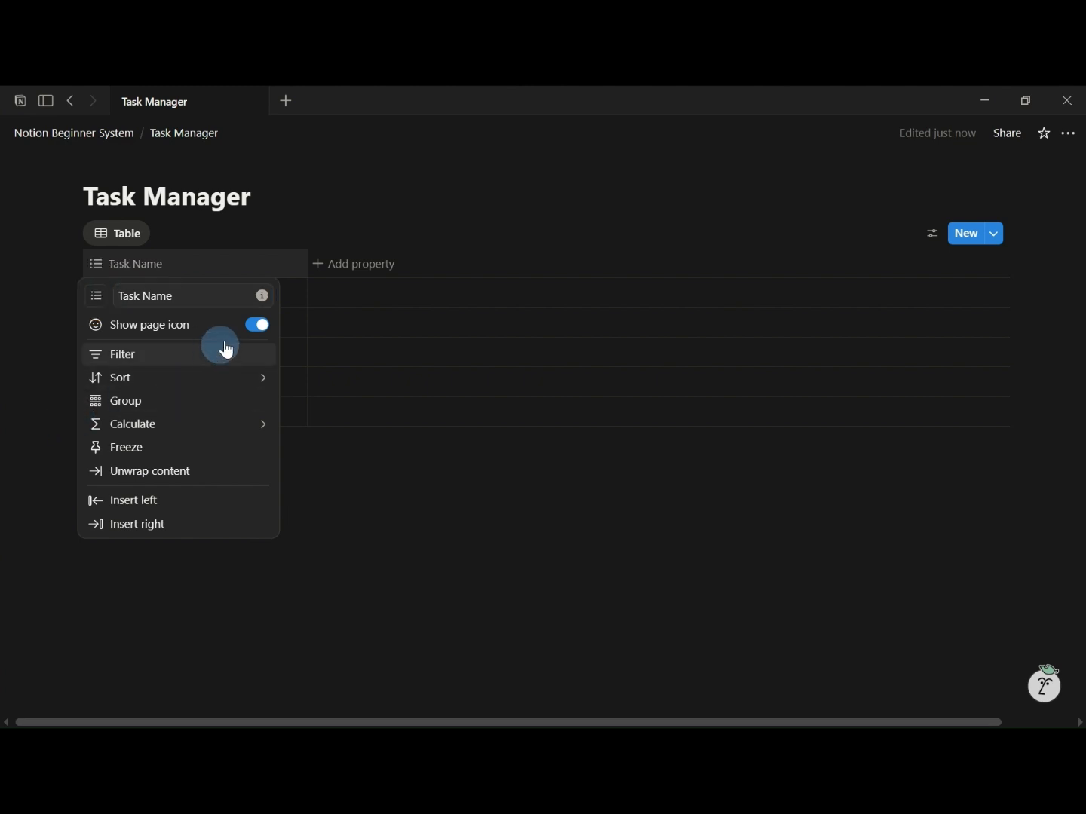
click(340, 202)
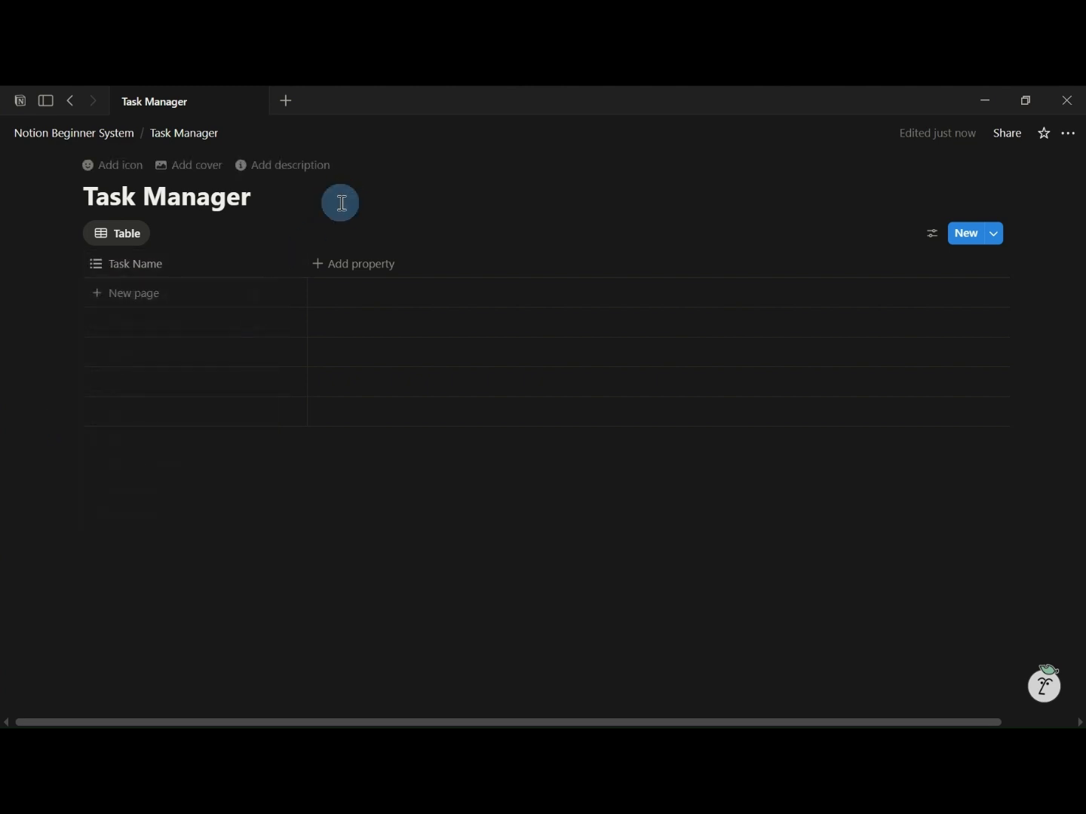
Add three task entries to the table: "Finish Project", "Edit Video" and "Plan Content".
click(133, 301)
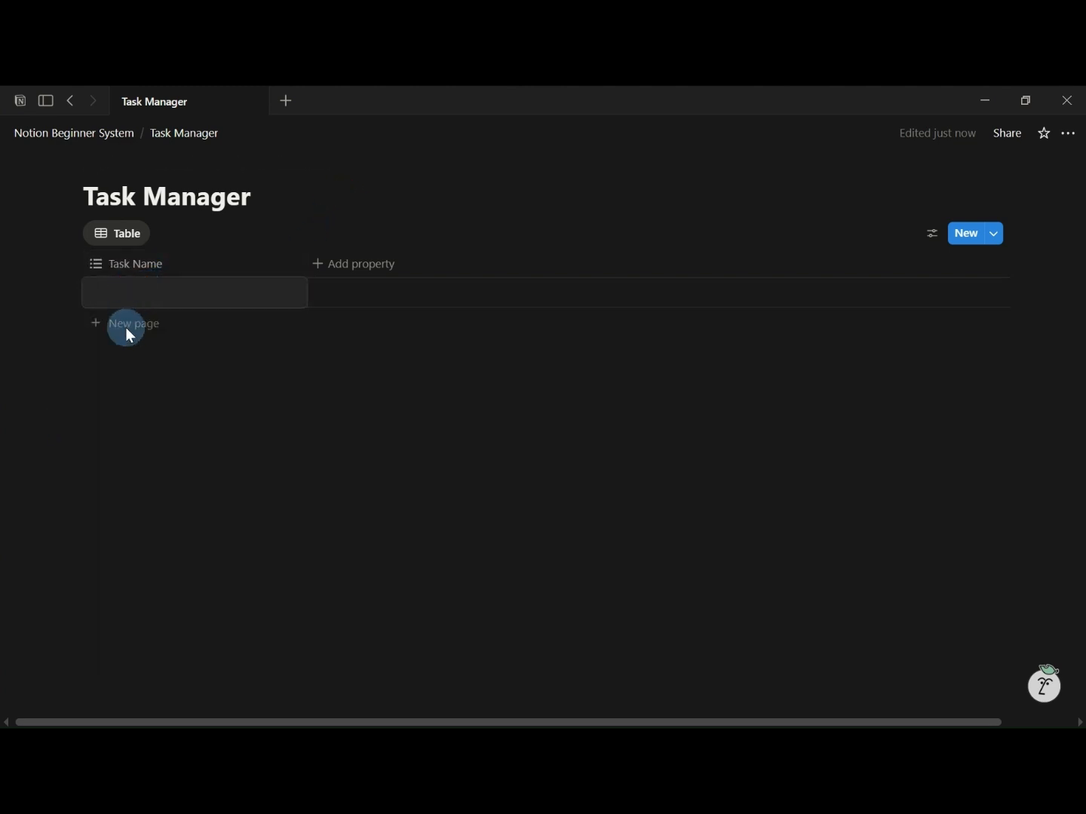
text(Finish Project)
click(98, 330)
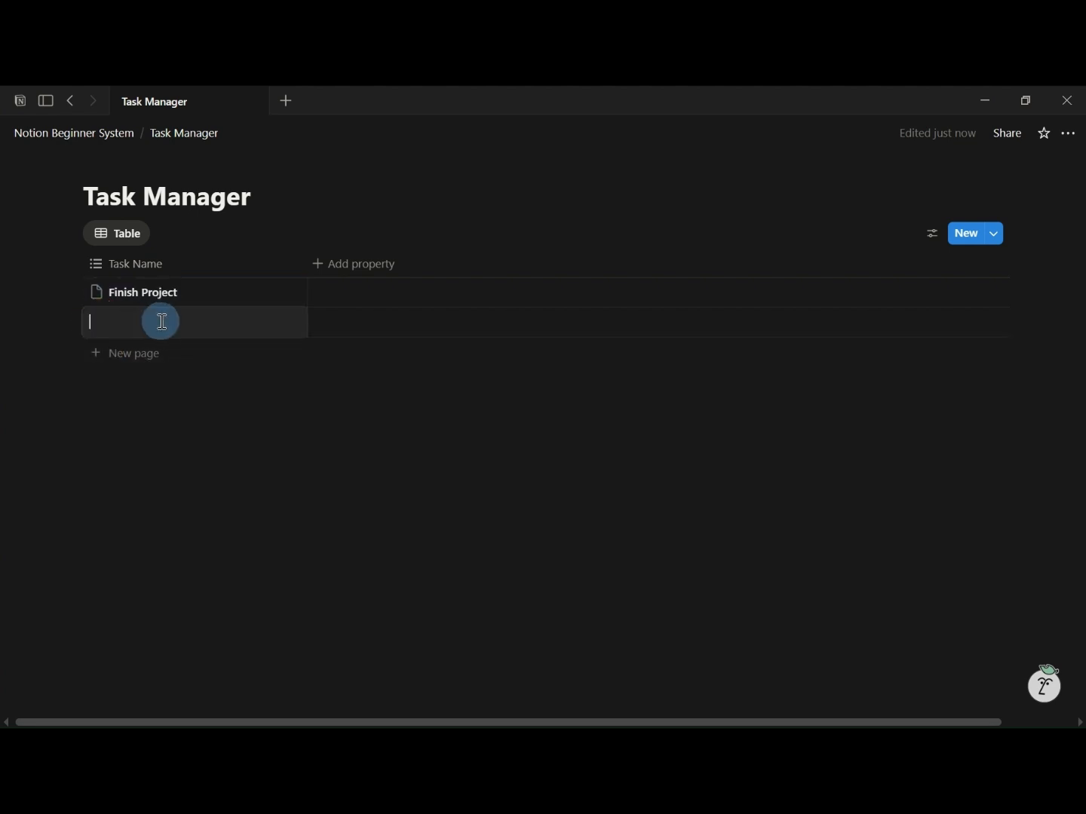
text(Edit Video)
click(131, 356)
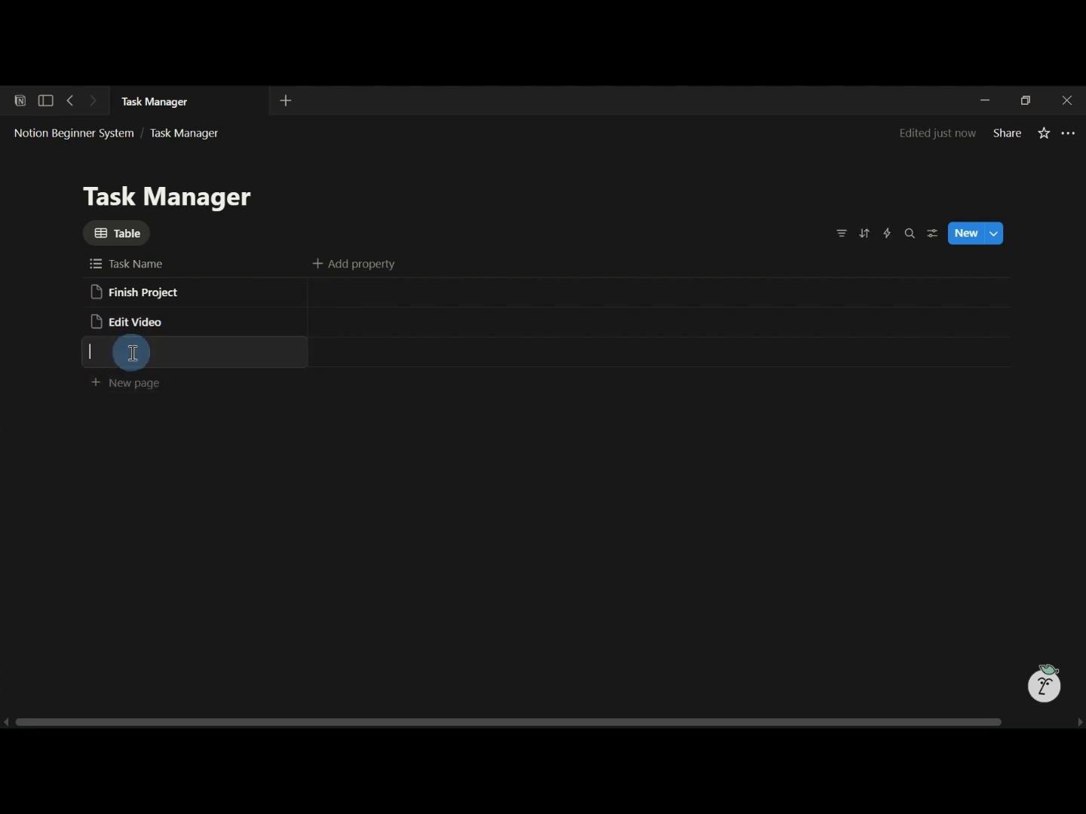
text(Plan Content)
key(Escape)
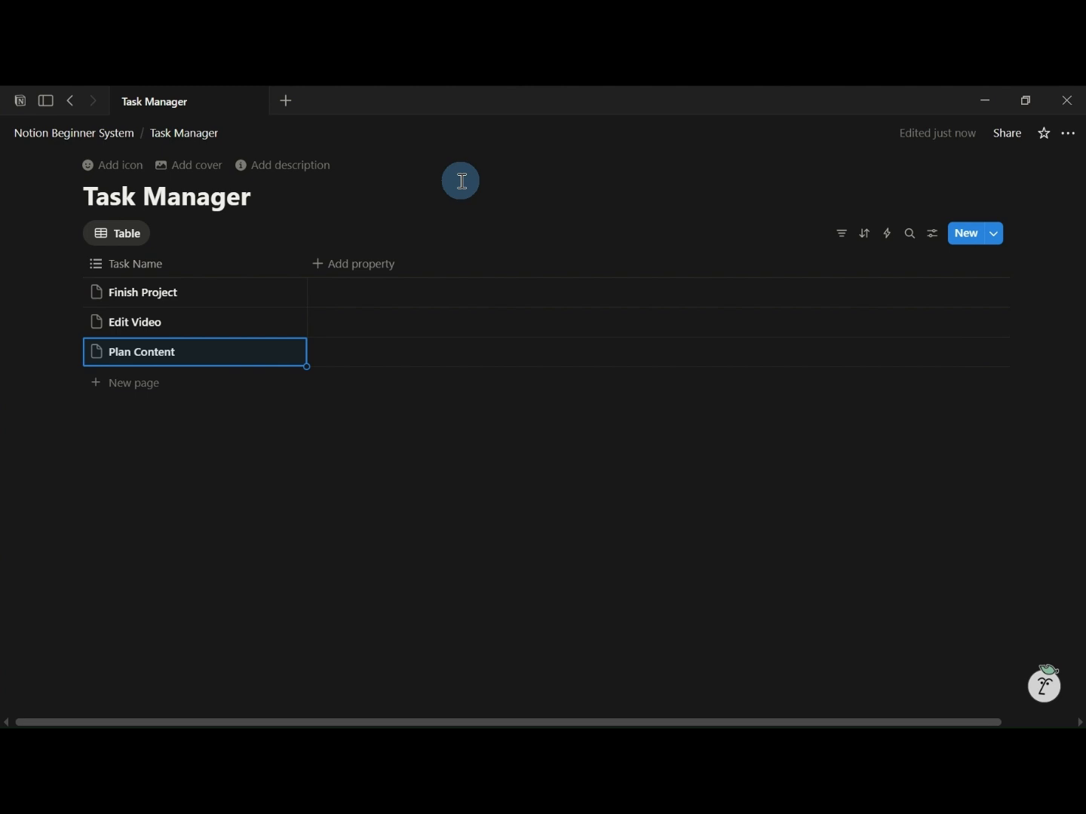
Add a Status property, then set Edit Video to In progress and Plan Content to Done.
click(361, 268)
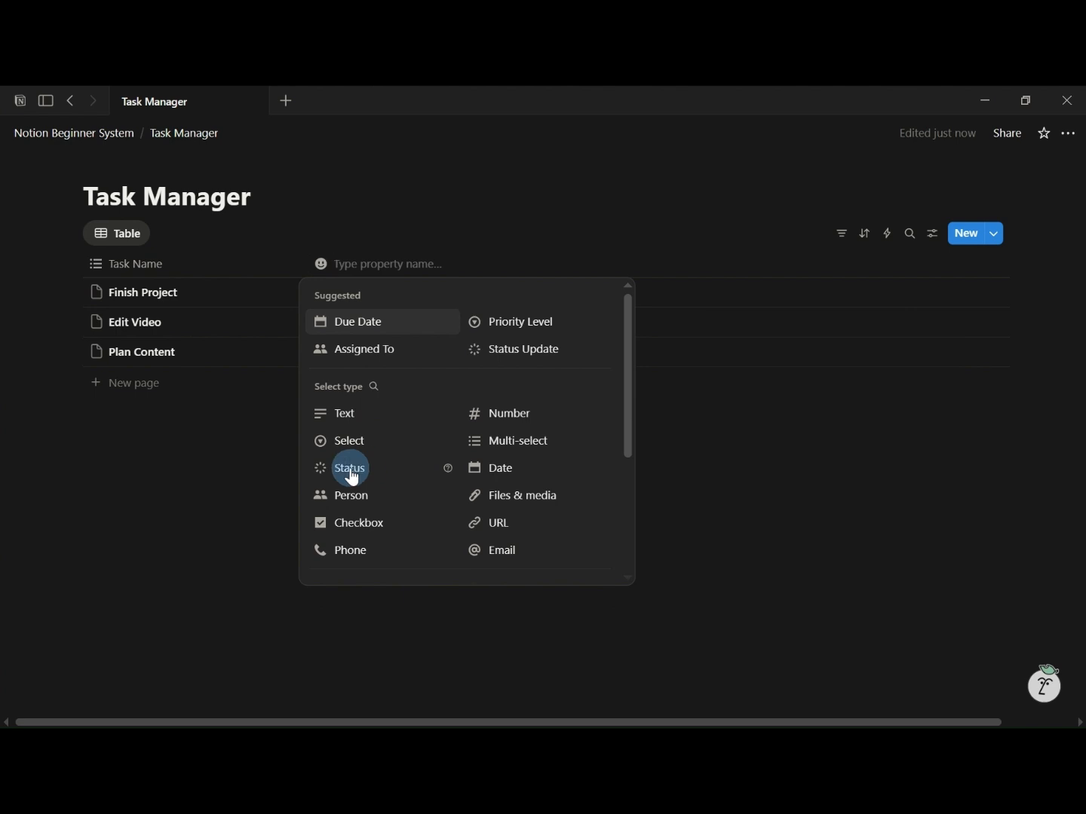
click(352, 471)
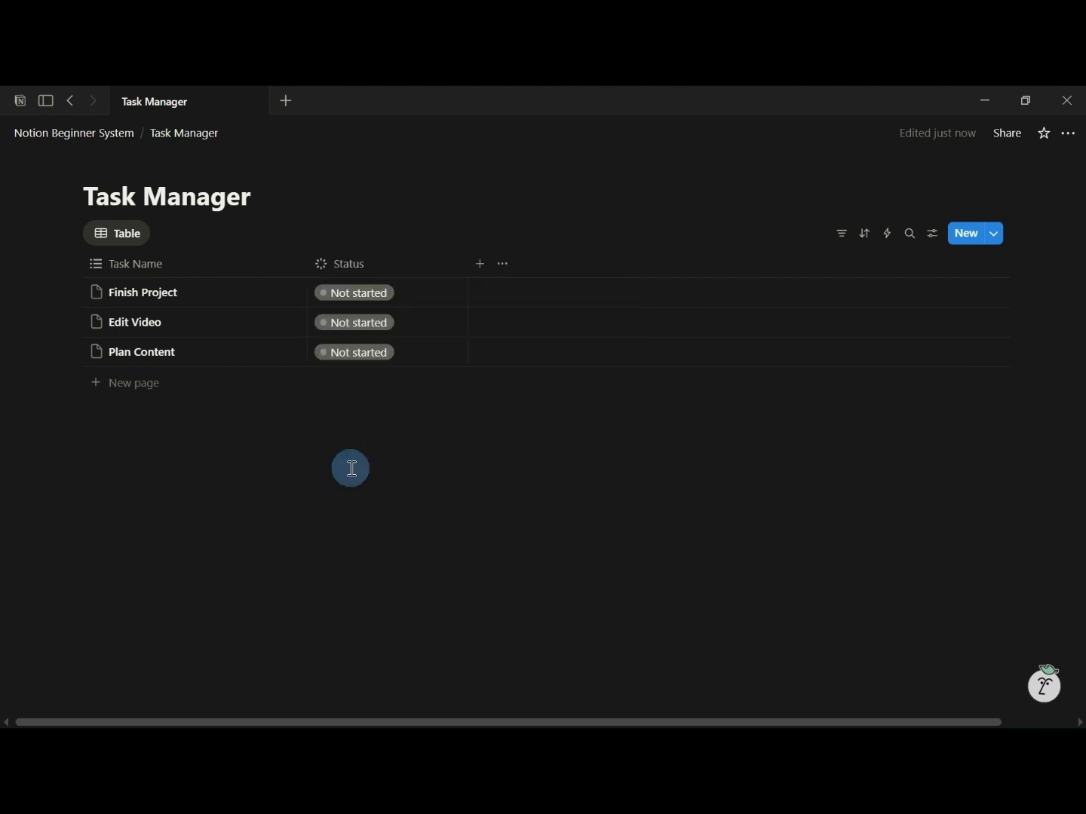
click(391, 320)
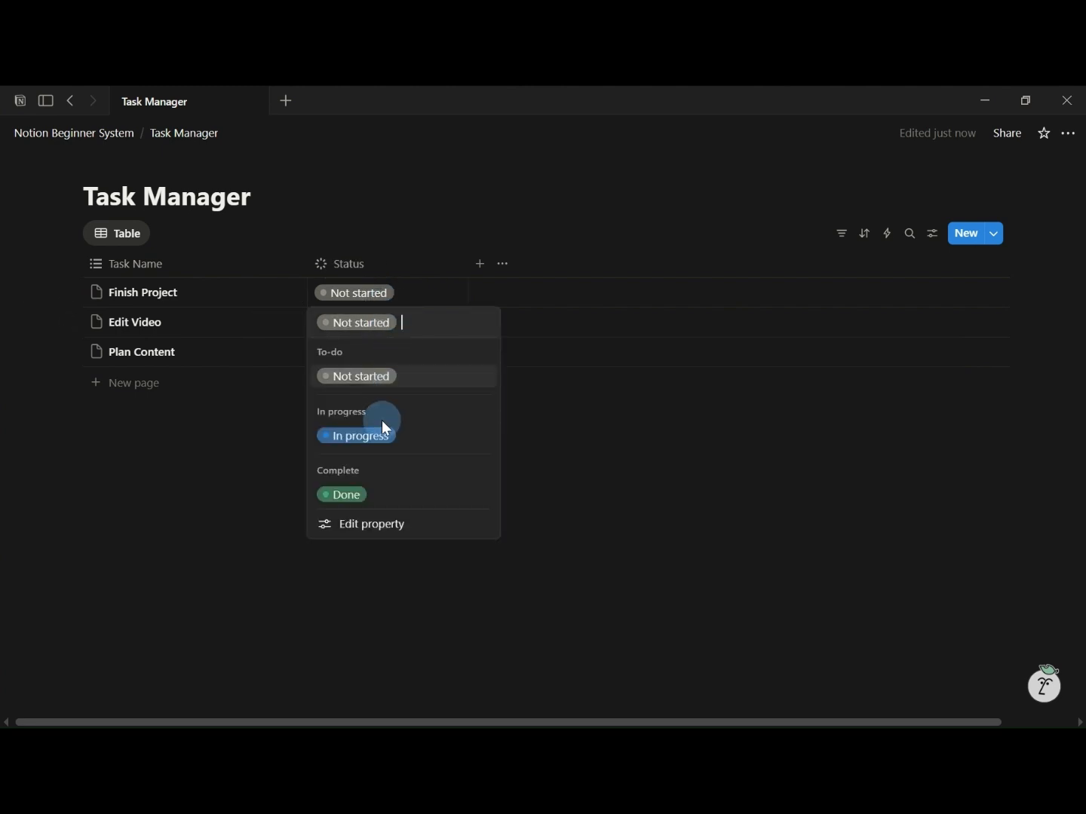
click(380, 444)
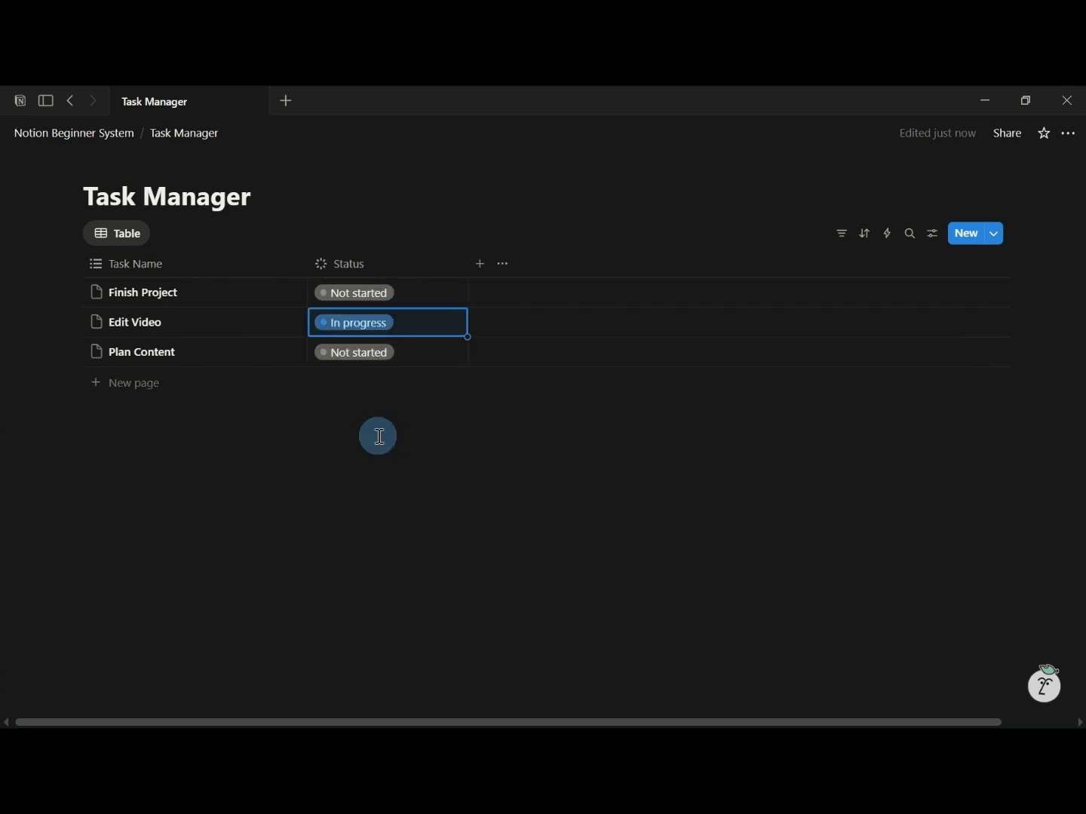
click(390, 361)
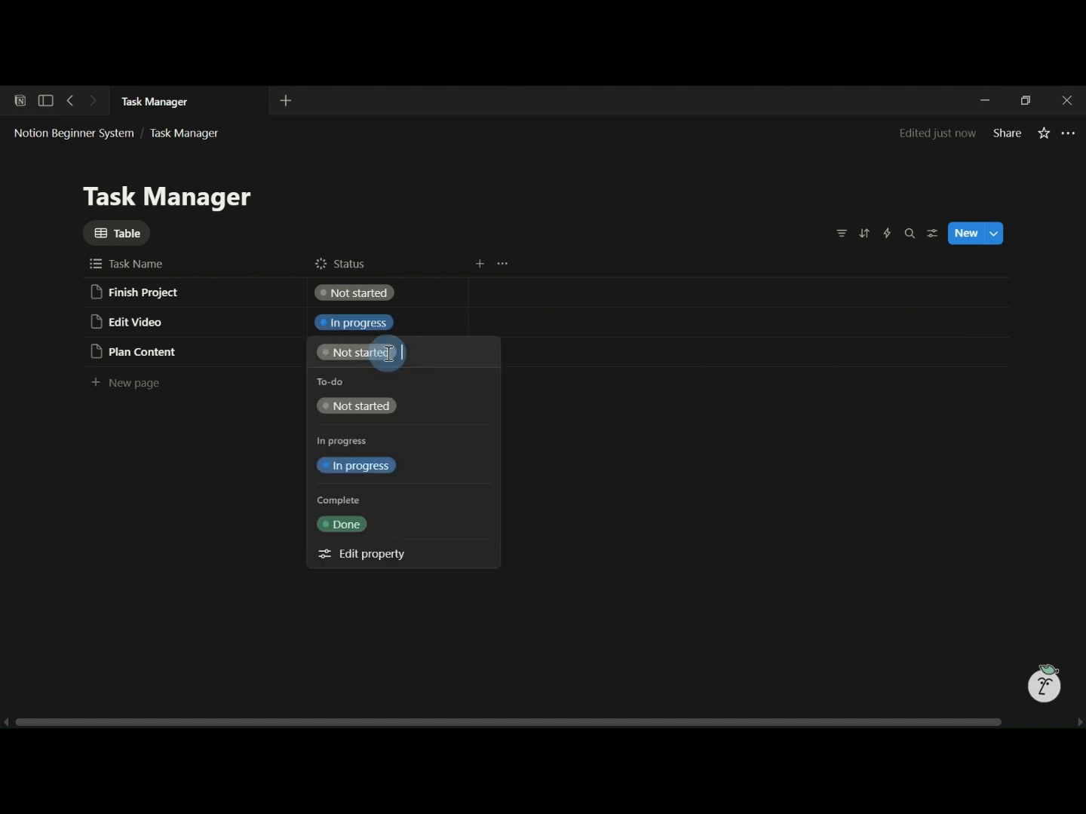
click(349, 528)
click(495, 461)
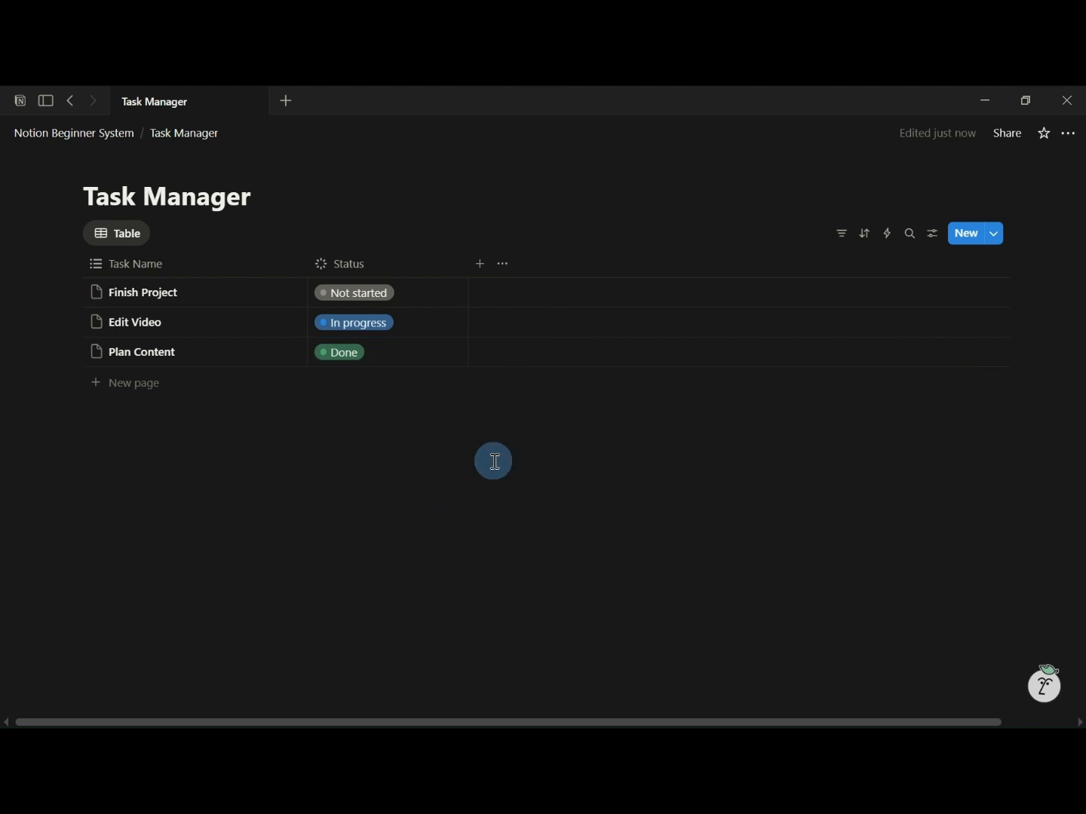
Add the suggested Due Date property and set Finish Project to March 23, 2026, Edit Video to March 24, 2026, and Plan Content to March 25, 2026.
click(480, 264)
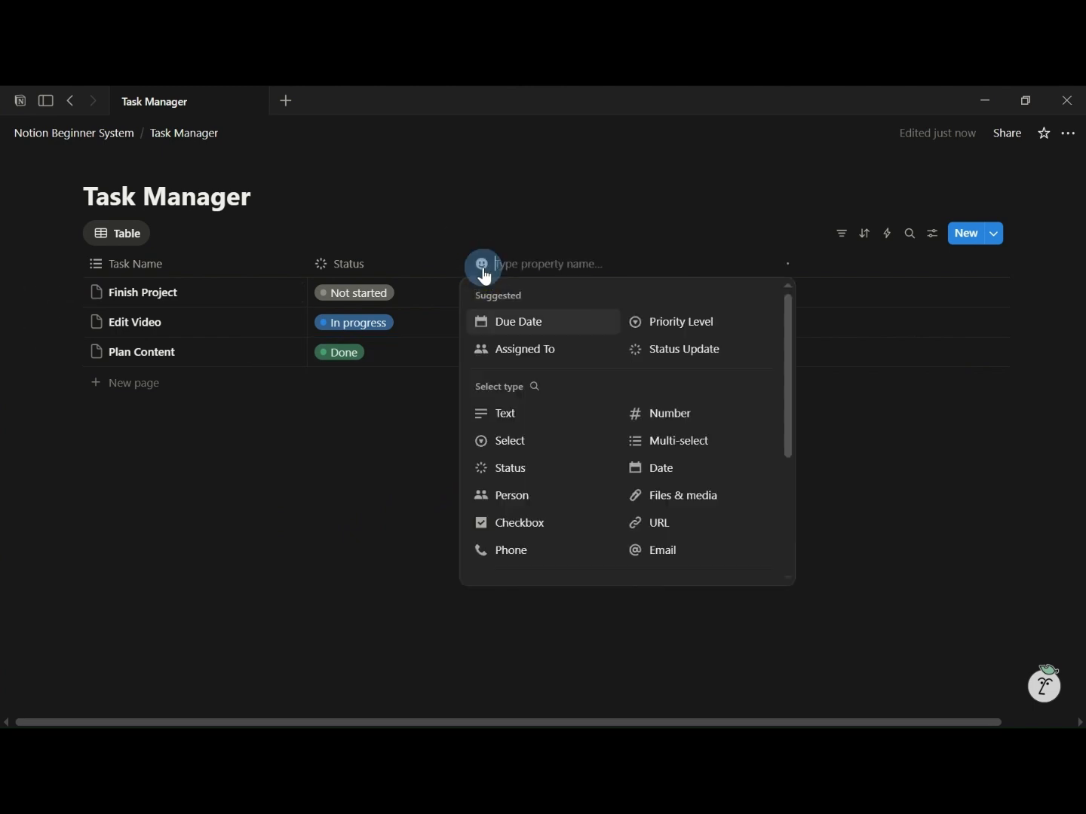
click(575, 330)
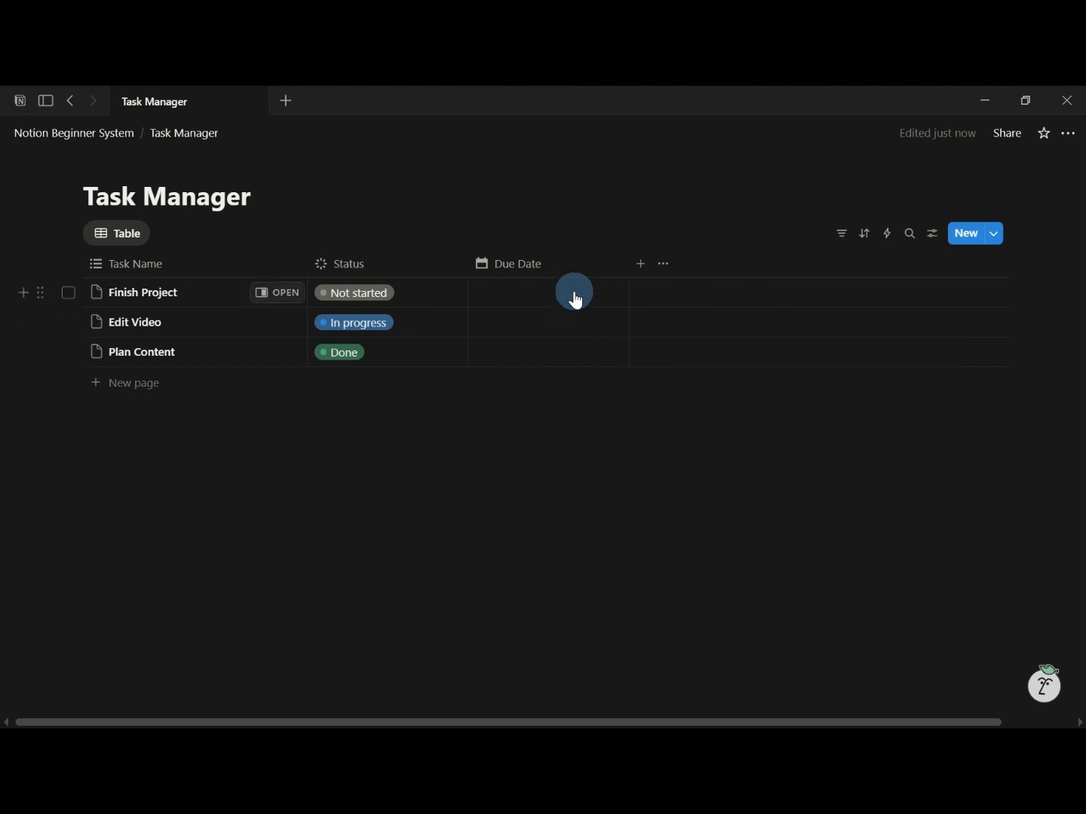
click(577, 296)
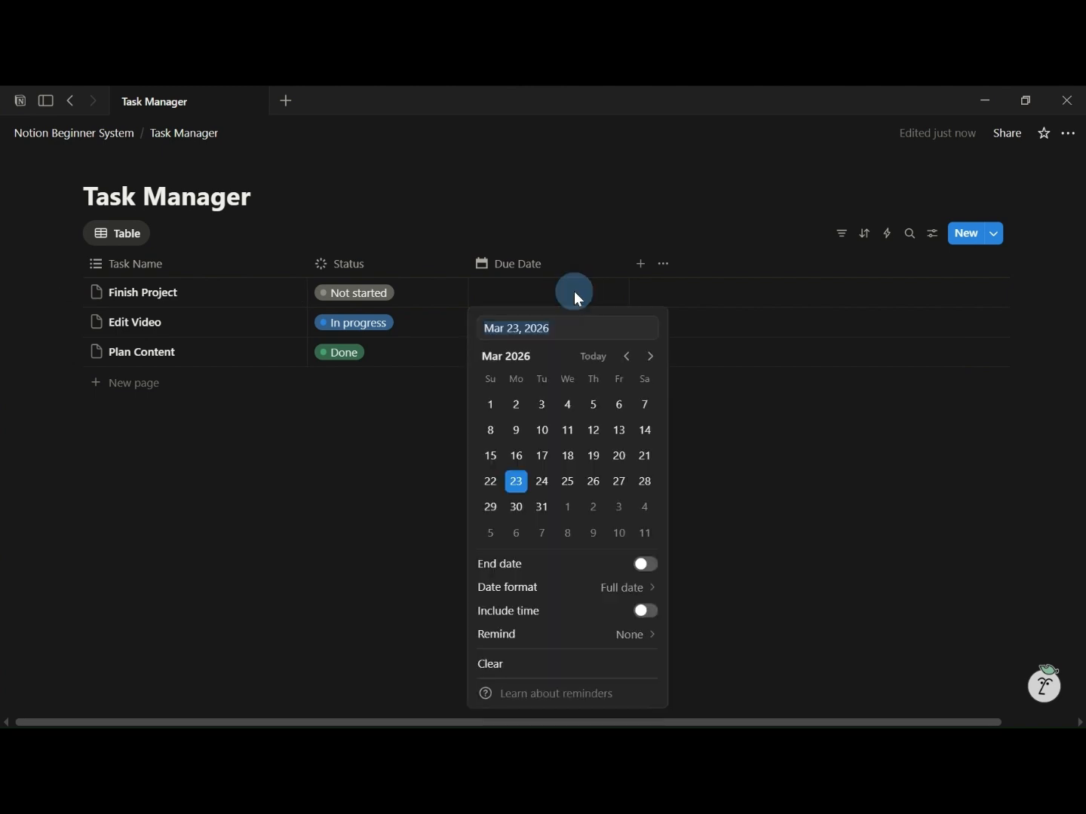
click(520, 486)
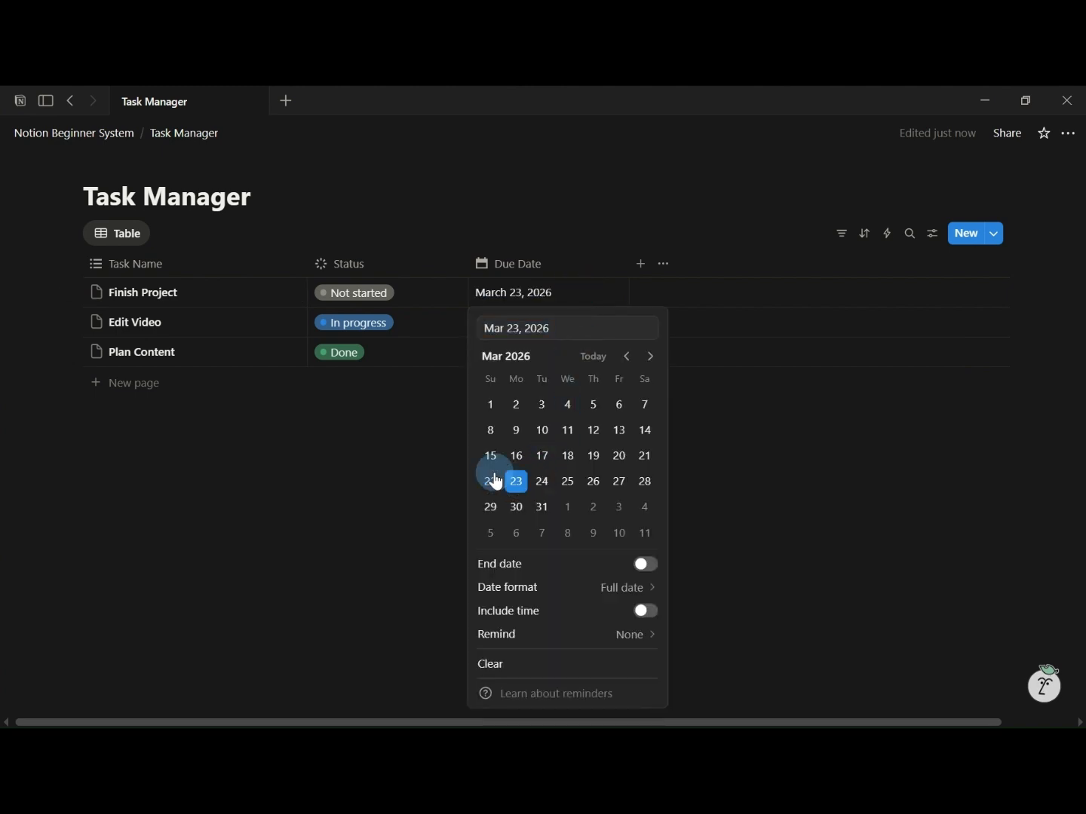
click(454, 456)
click(544, 323)
click(543, 494)
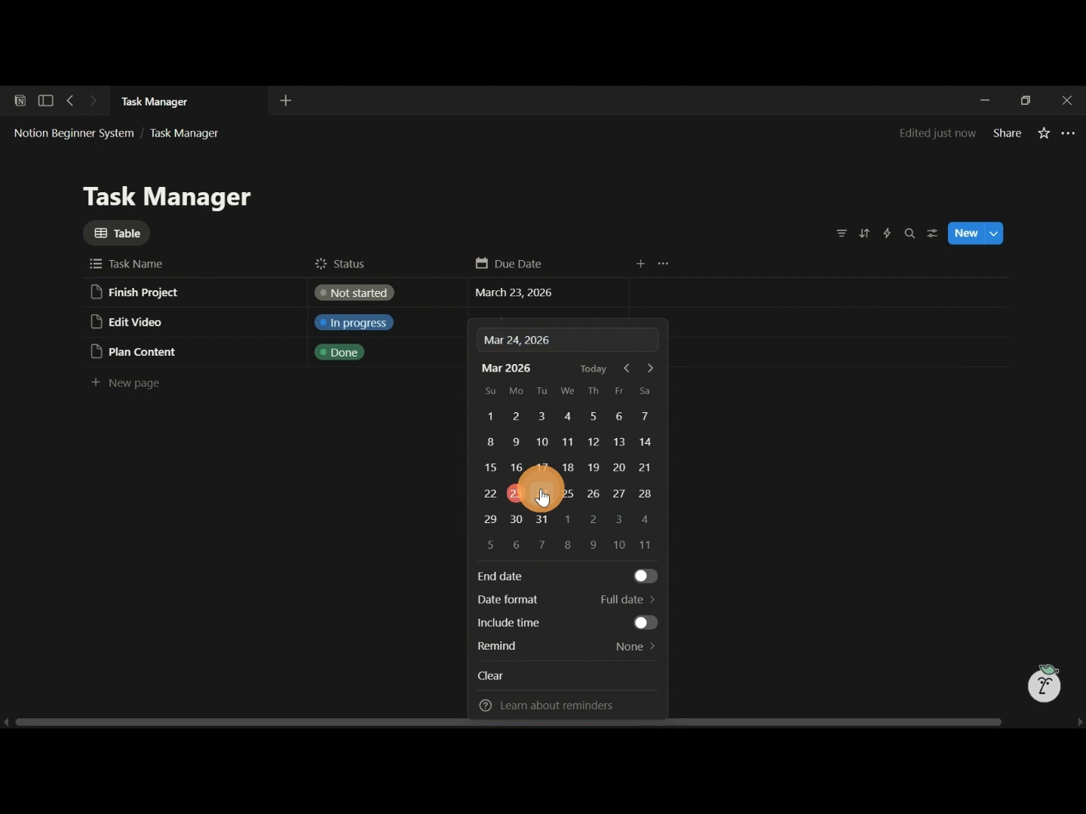
click(415, 491)
click(549, 368)
click(564, 494)
click(797, 477)
click(797, 476)
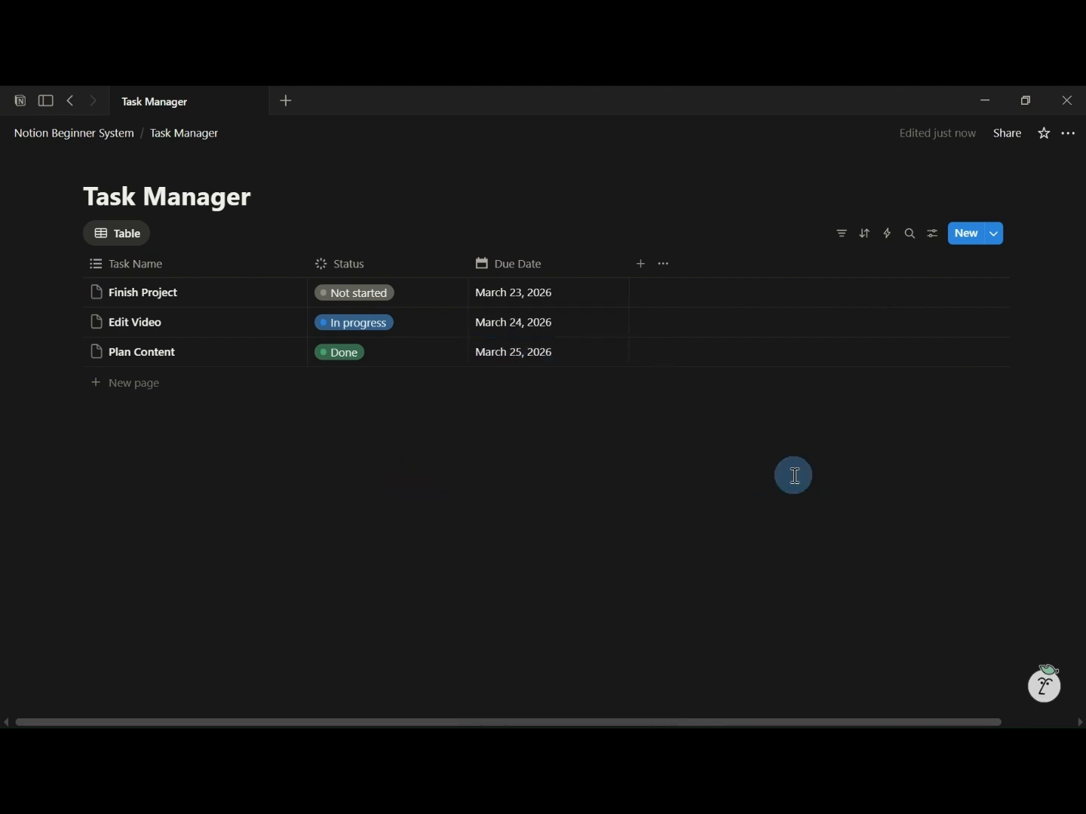
Add a Select property to the table and name it "Priority".
click(642, 265)
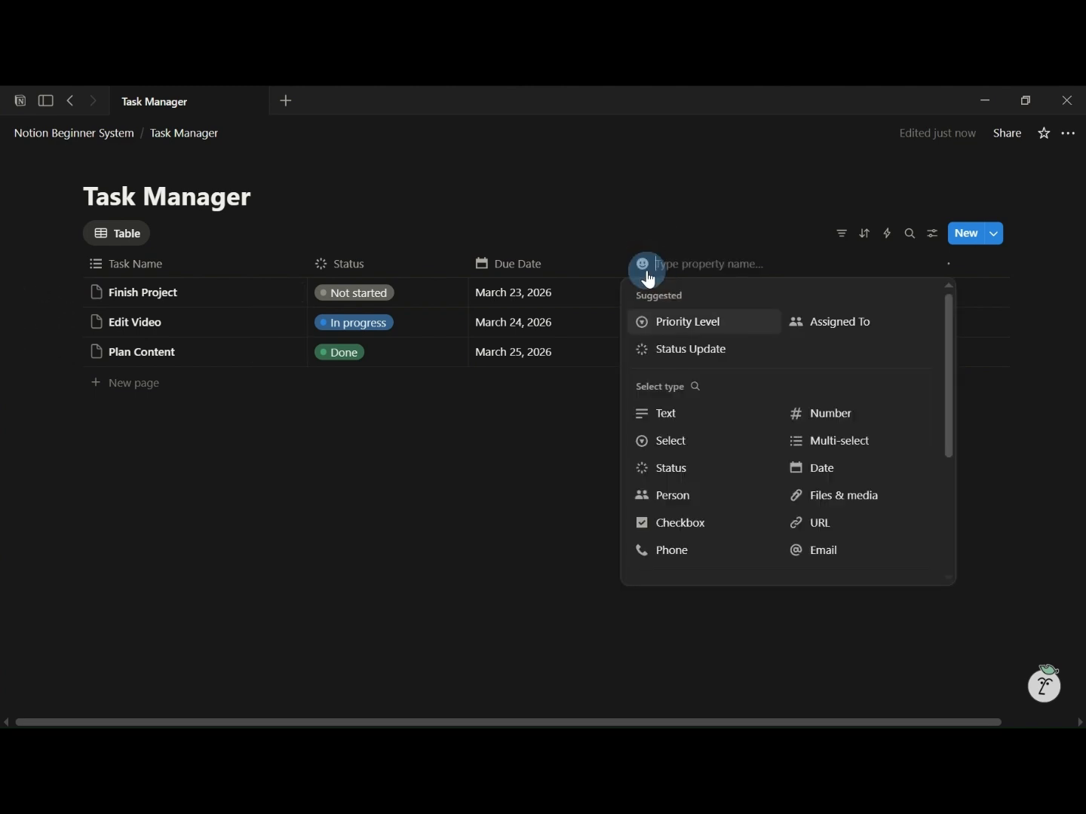
click(722, 442)
click(677, 266)
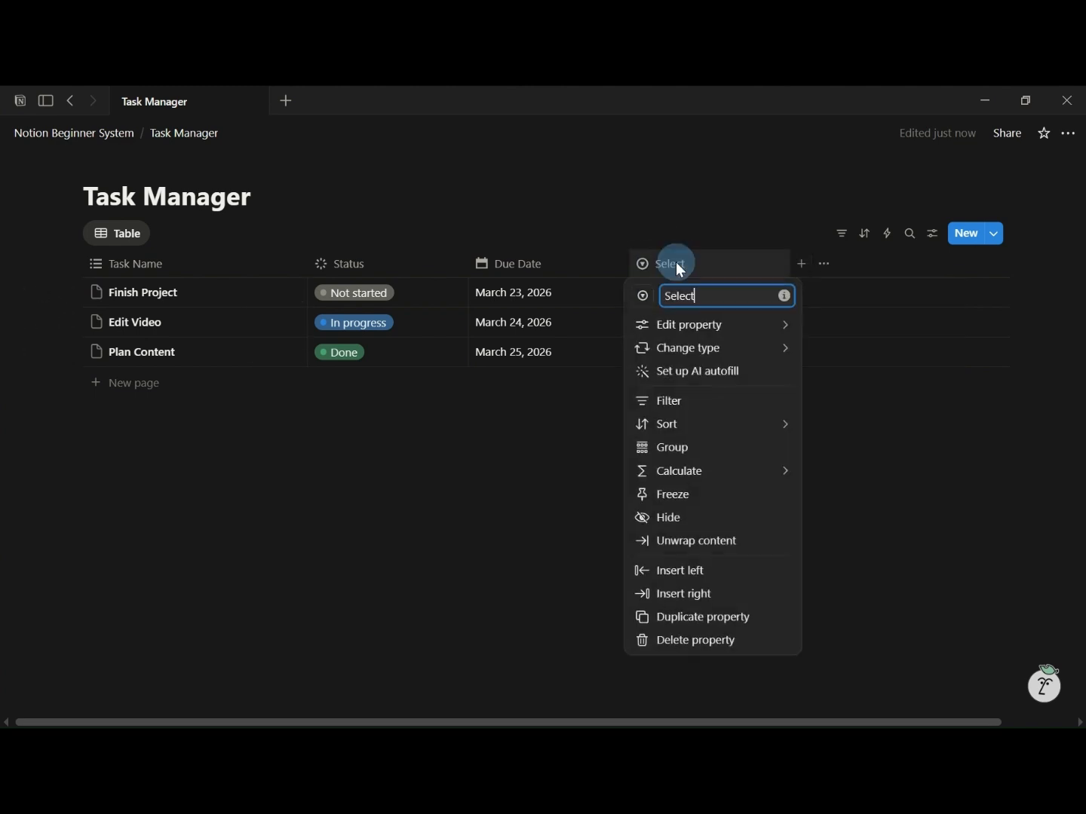
text(Priority)
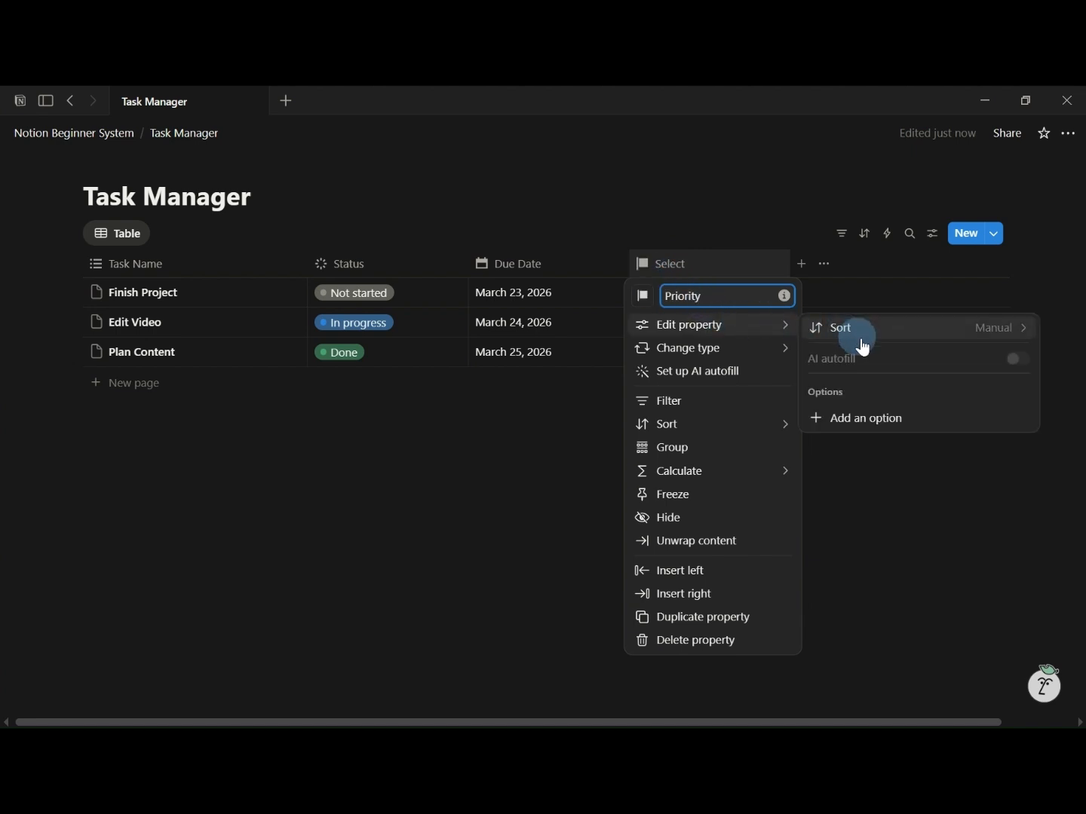
Add the options Low, Medium and High to the Priority property.
click(906, 427)
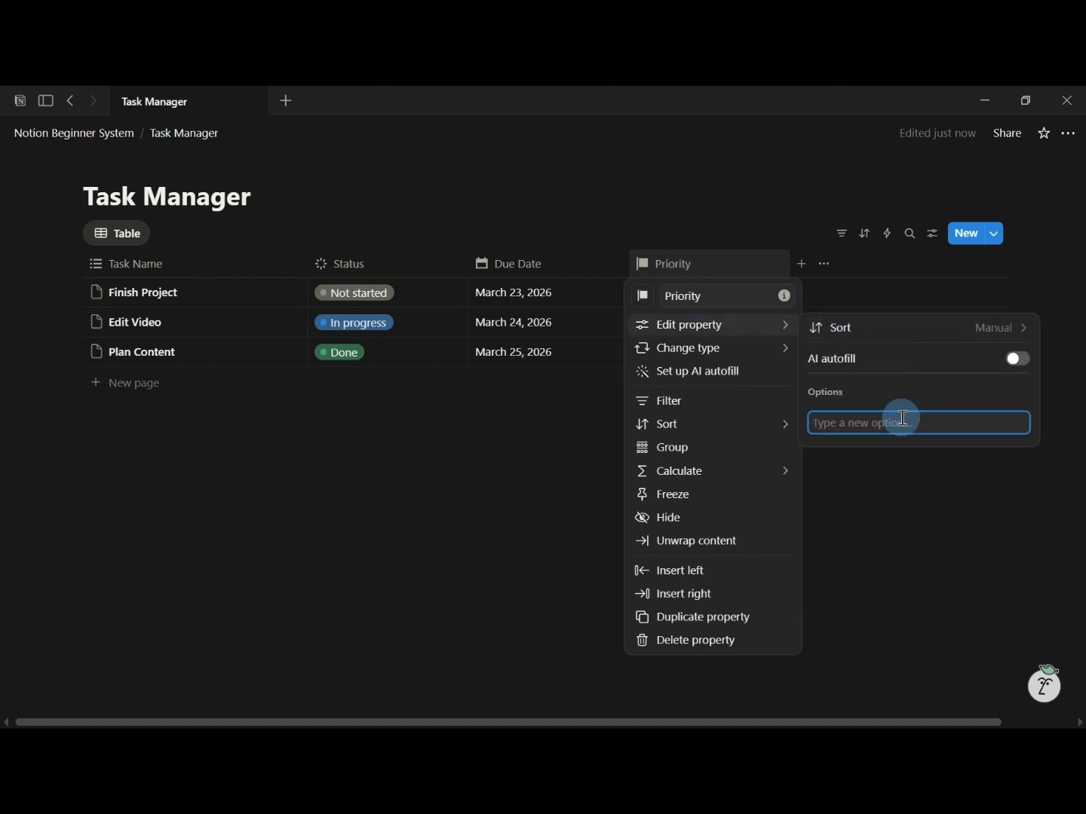
text(Low)
key(Return)
text(Me)
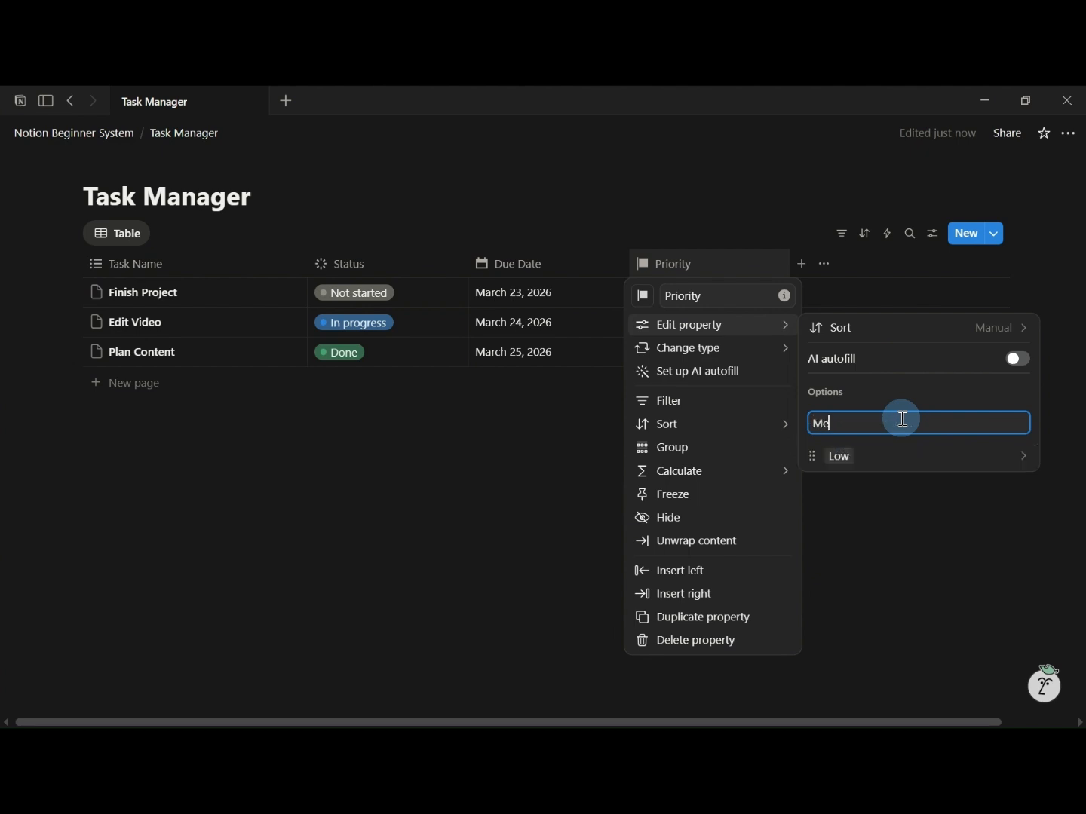
text(dium)
key(Return)
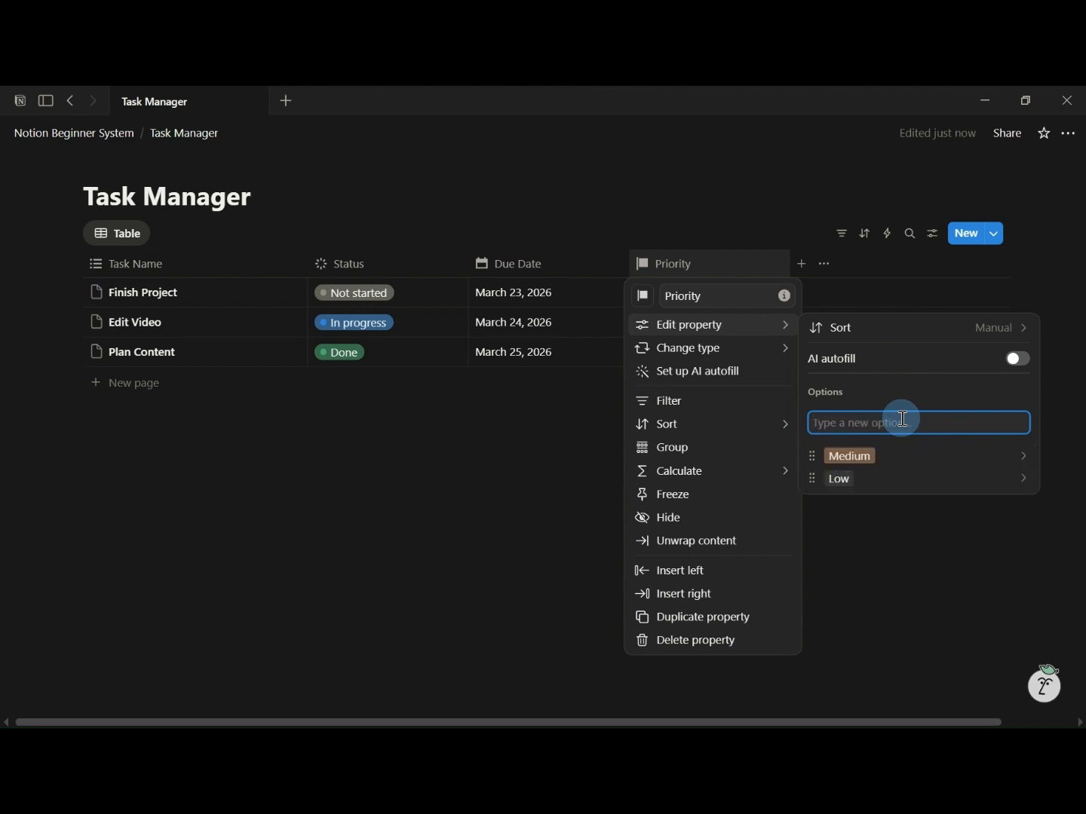
text(High)
key(Return)
key(Escape)
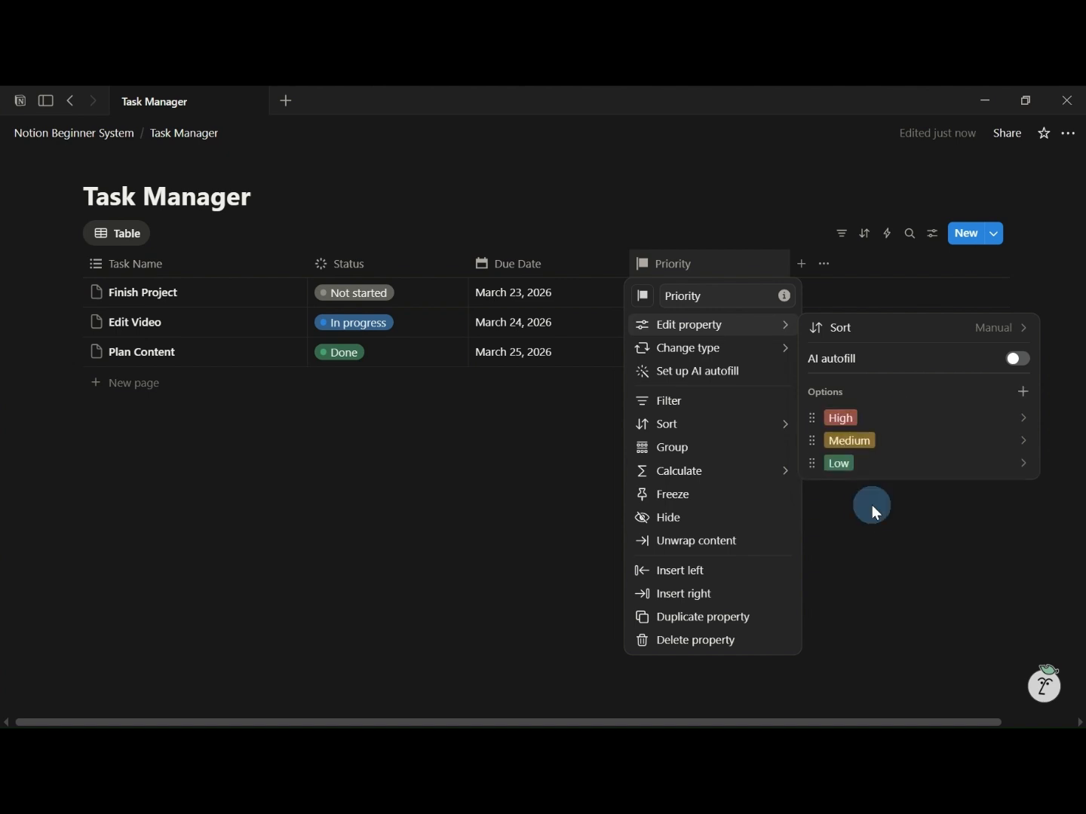
click(872, 504)
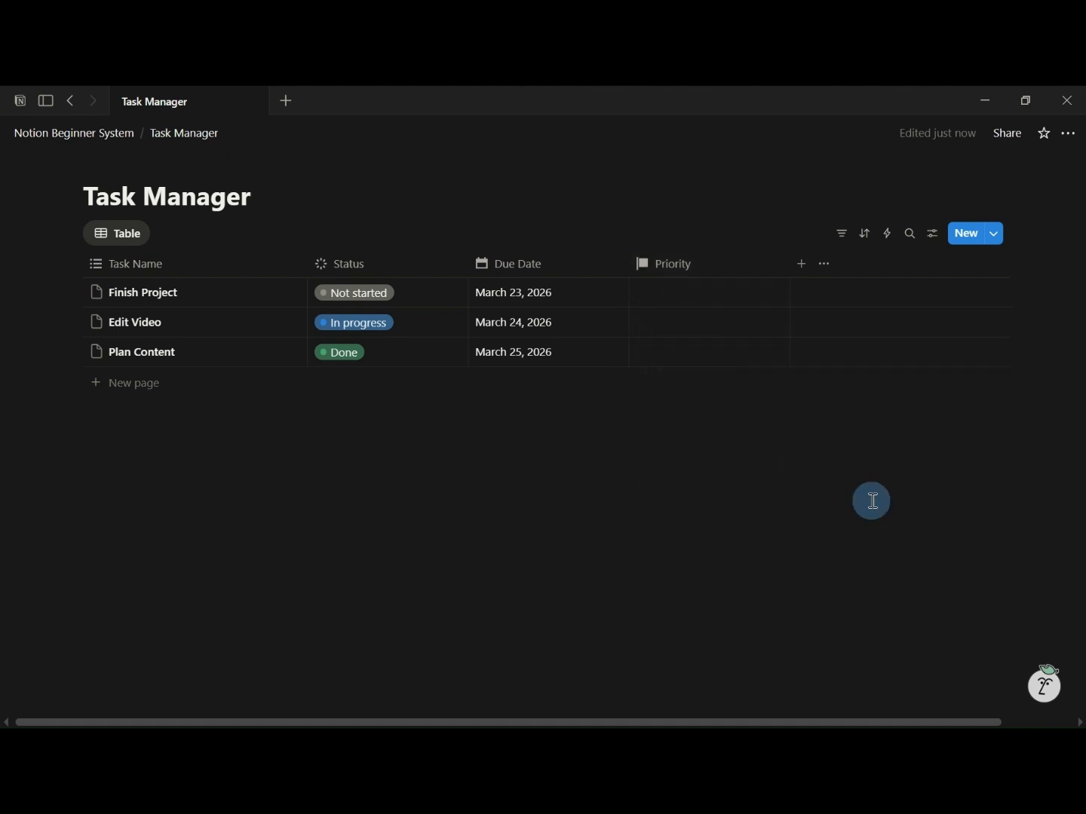
Set the priority of Finish Project to High, Edit Video to Medium, and Plan Content to Low.
click(706, 294)
click(683, 348)
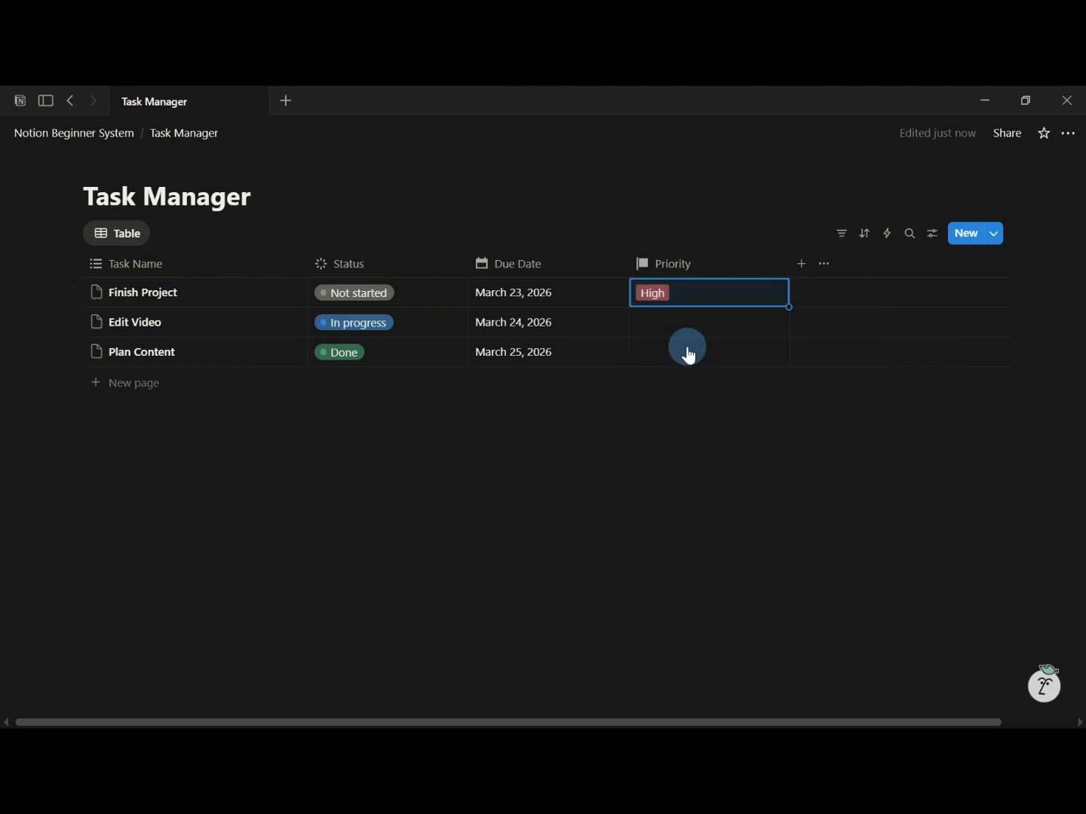
click(684, 324)
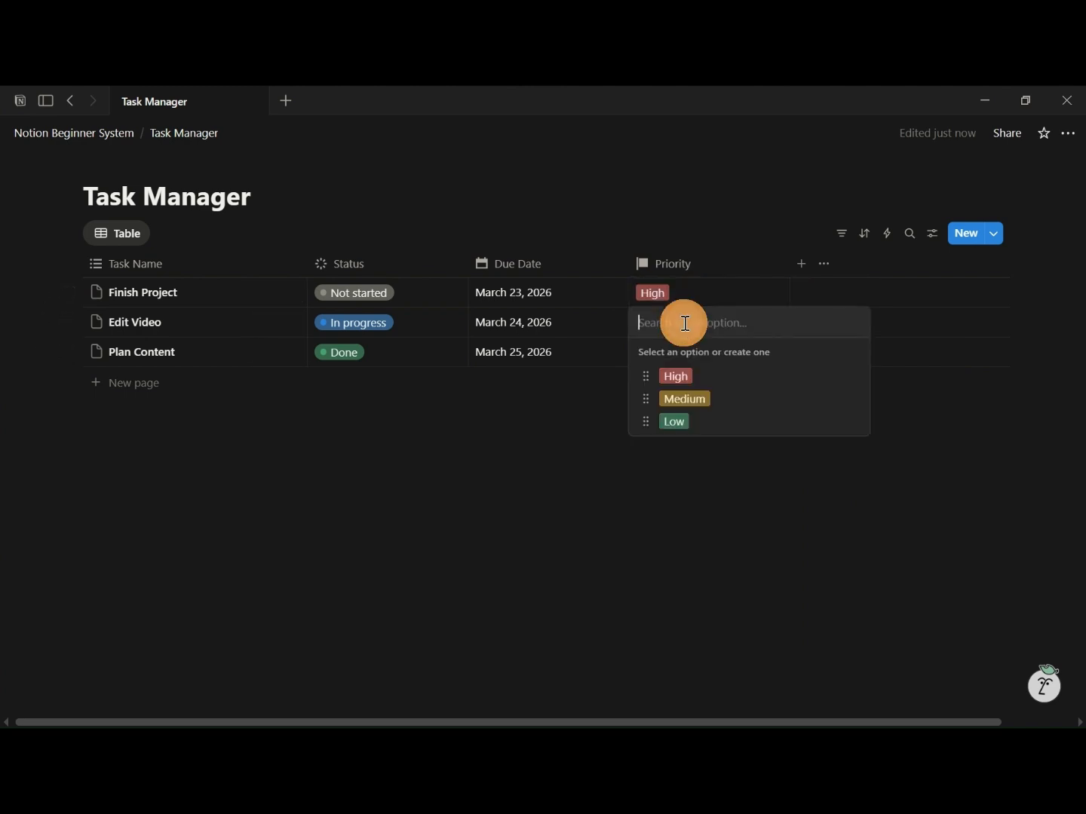
click(711, 407)
click(695, 354)
click(705, 451)
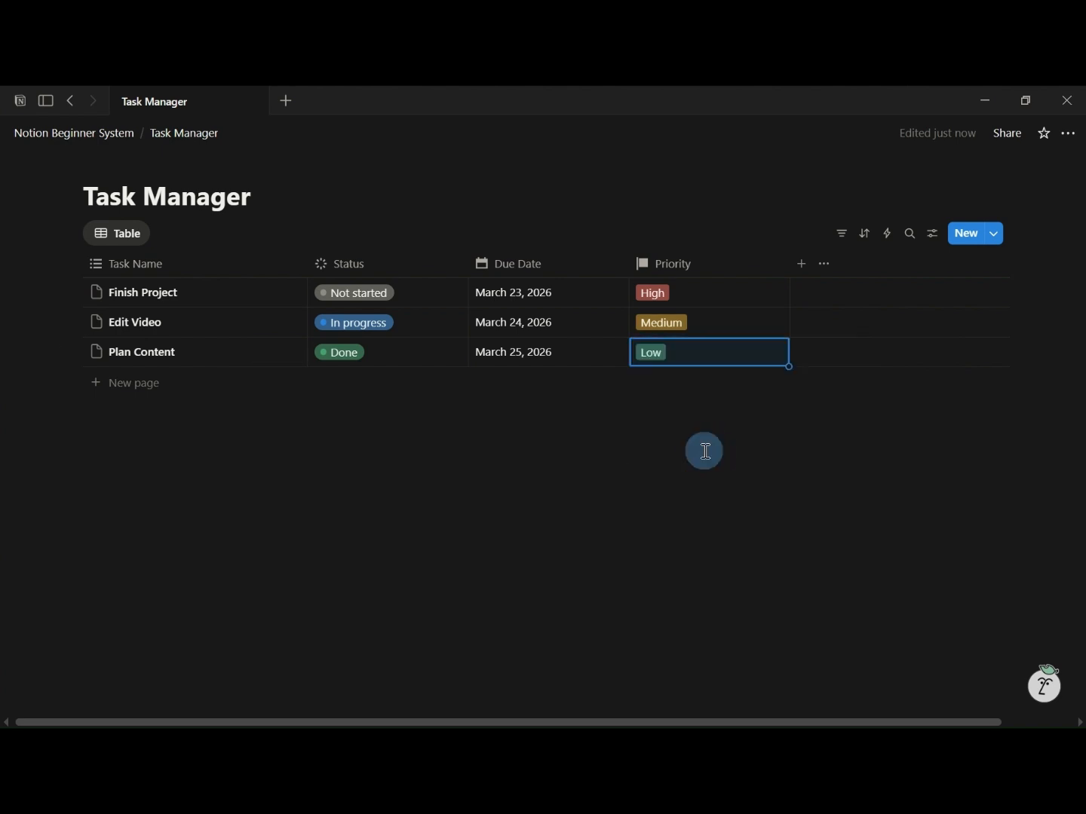
click(705, 451)
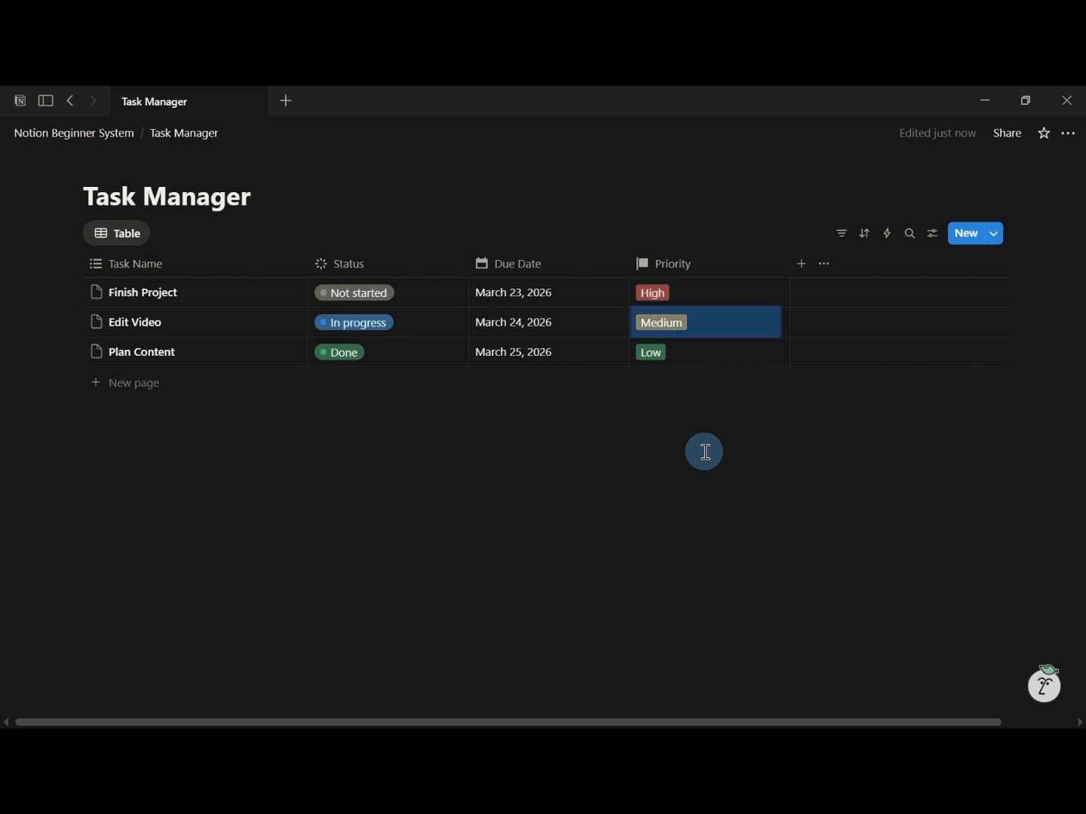
key(Down)
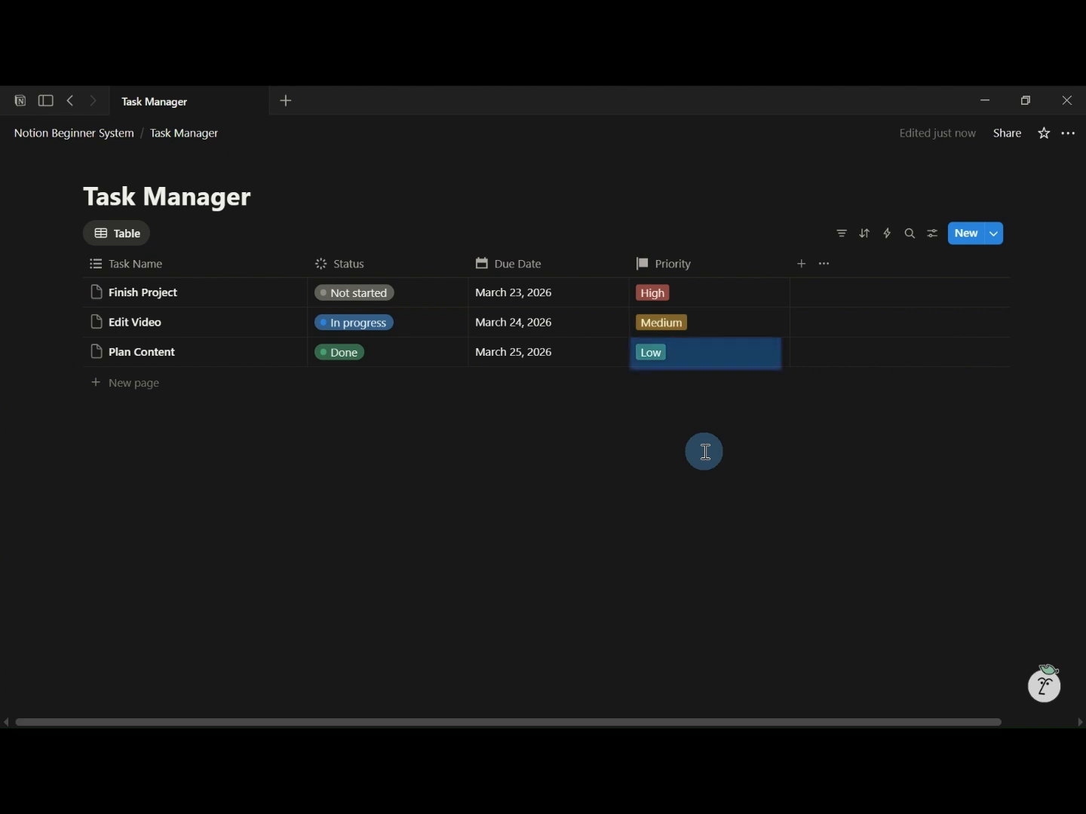
key(Escape)
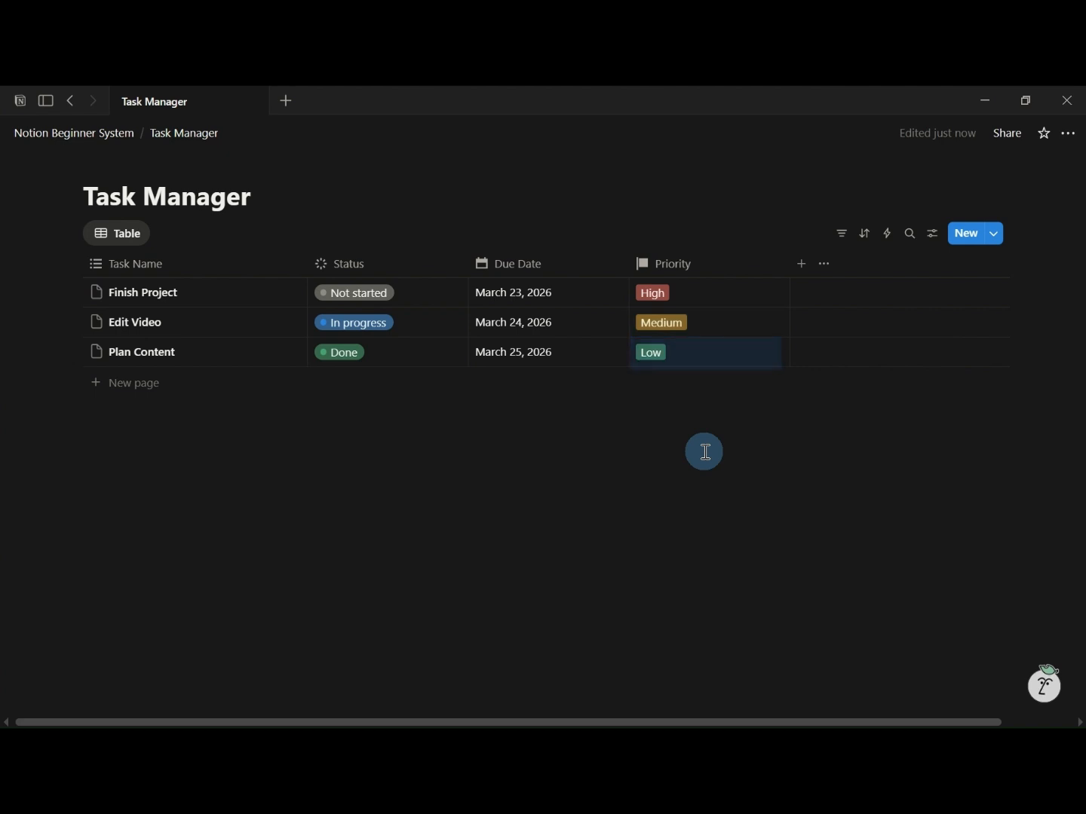